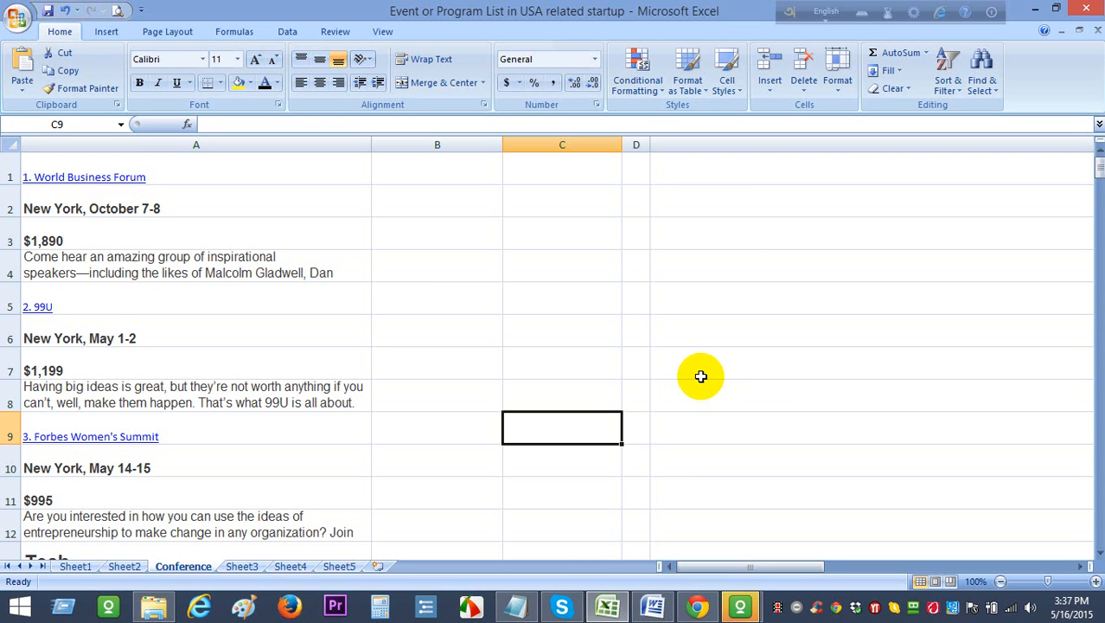
Examine the event list on Sheet2, from A1 down to A90, together with the separate columns B to D beside it.
{"action": "left_click", "coordinate": [699, 321]}
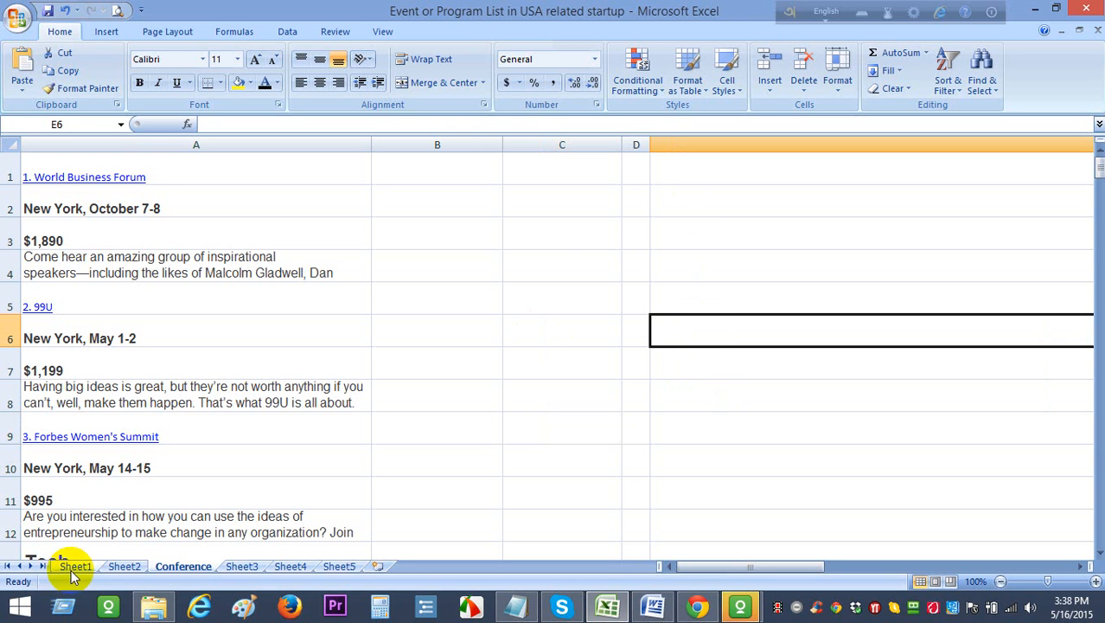
{"action": "left_click", "coordinate": [123, 567]}
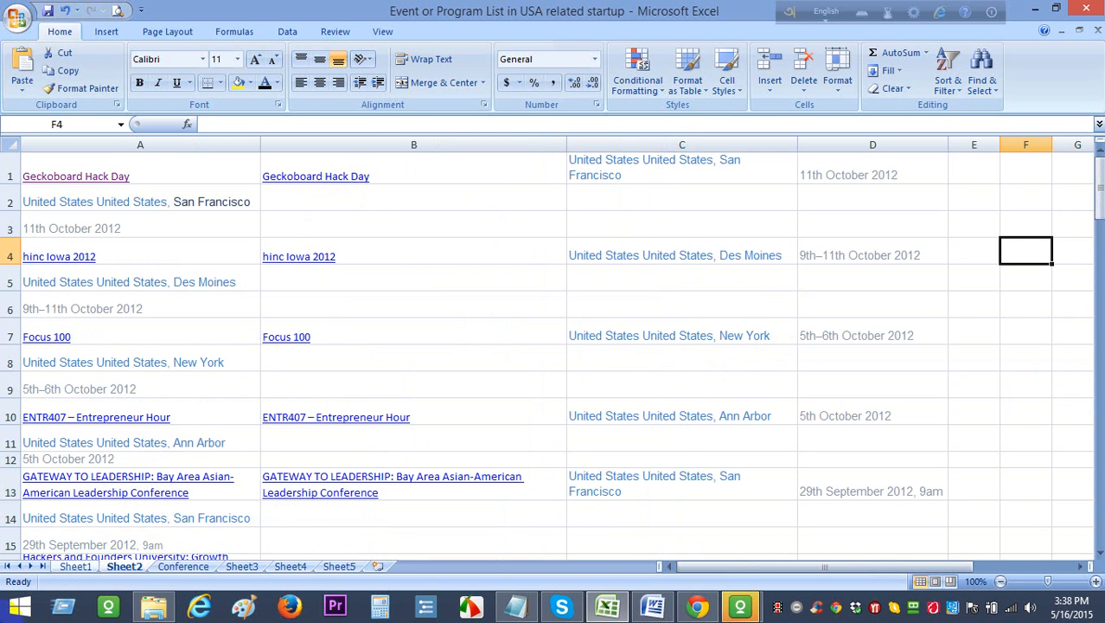
{"action": "left_click", "coordinate": [1005, 323]}
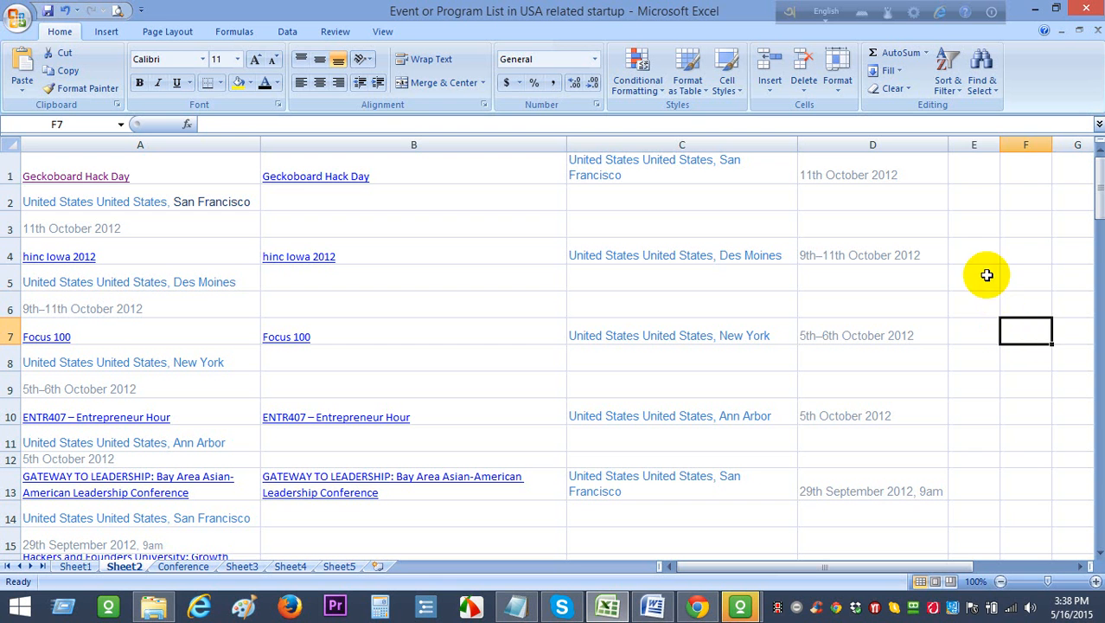
{"action": "left_click", "coordinate": [986, 273]}
{"action": "left_click", "coordinate": [979, 301]}
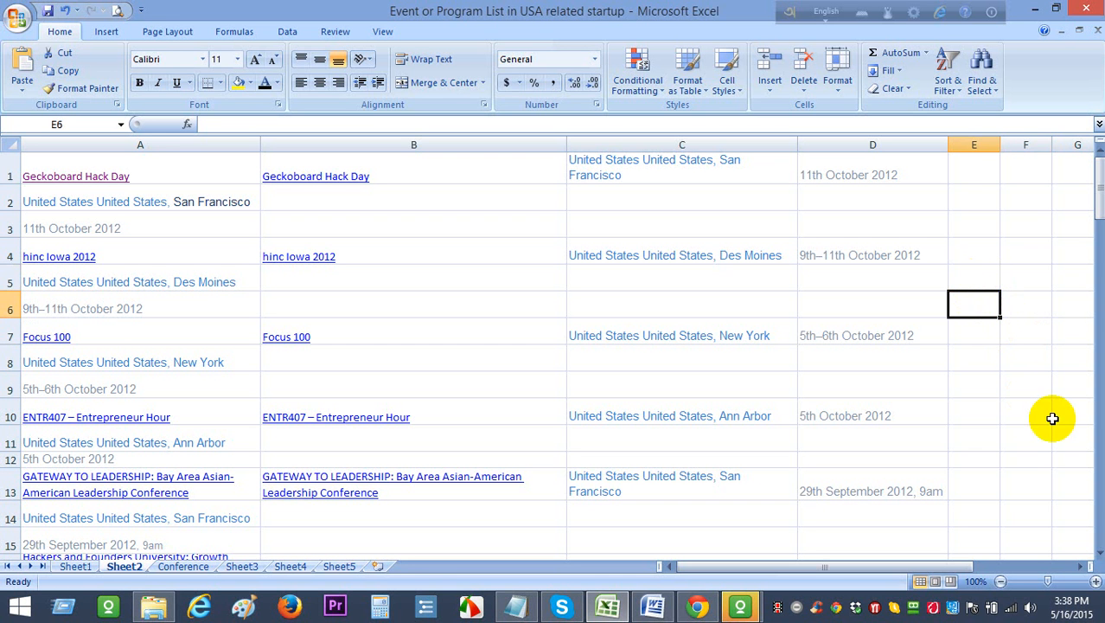
{"action": "left_click_drag", "start_coordinate": [191, 173], "coordinate": [192, 515]}
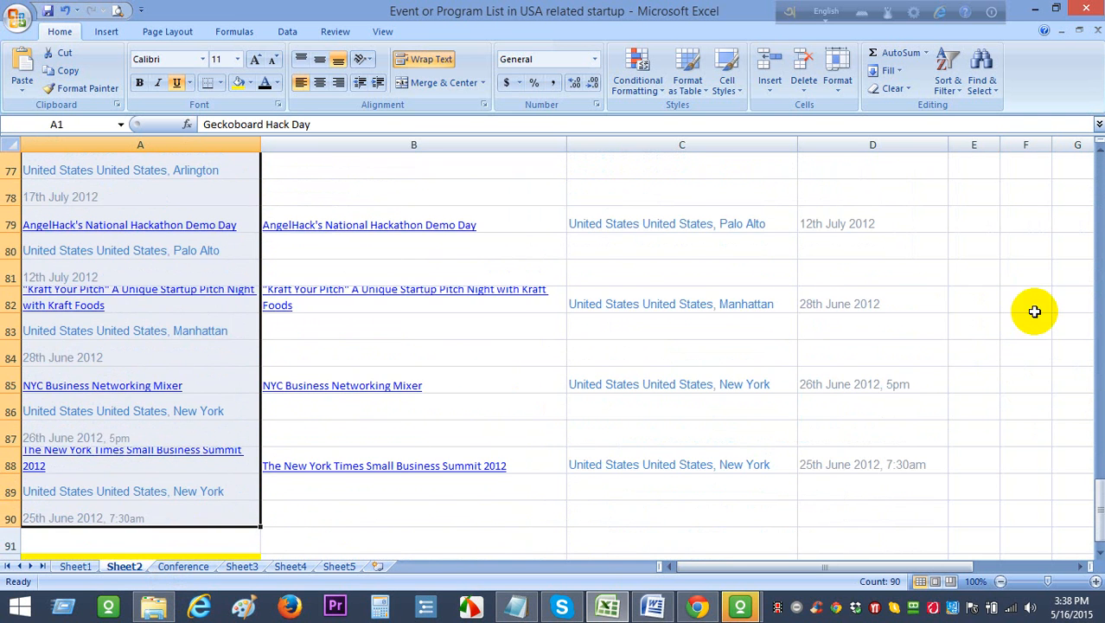
{"action": "scroll", "coordinate": [1081, 286], "scroll_direction": "up", "scroll_amount": 20}
{"action": "left_click", "coordinate": [1040, 173]}
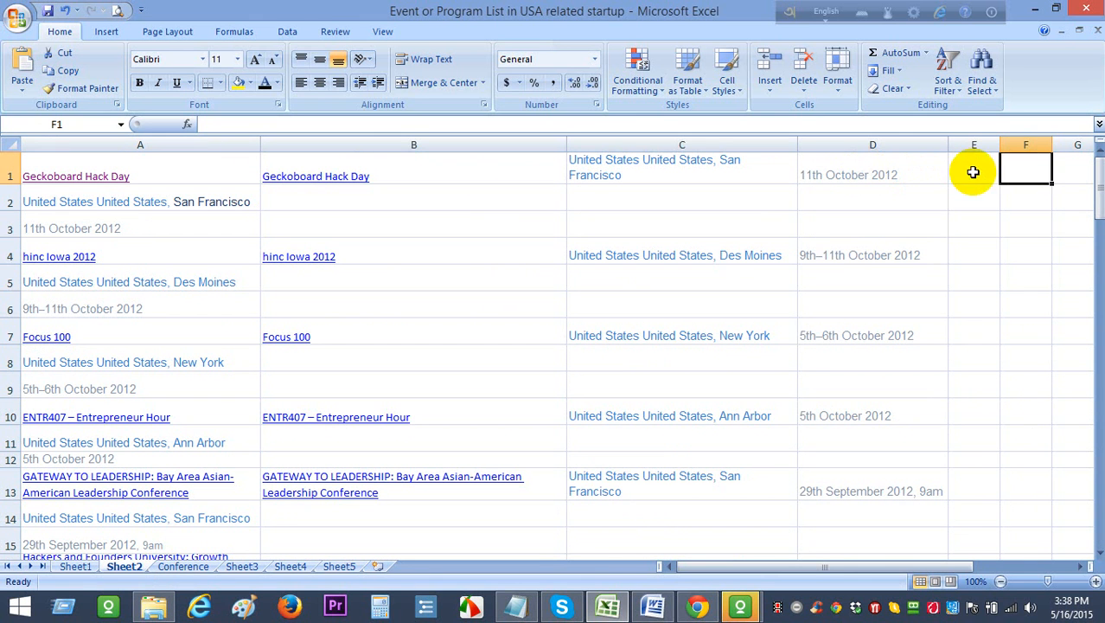
{"action": "left_click", "coordinate": [986, 223]}
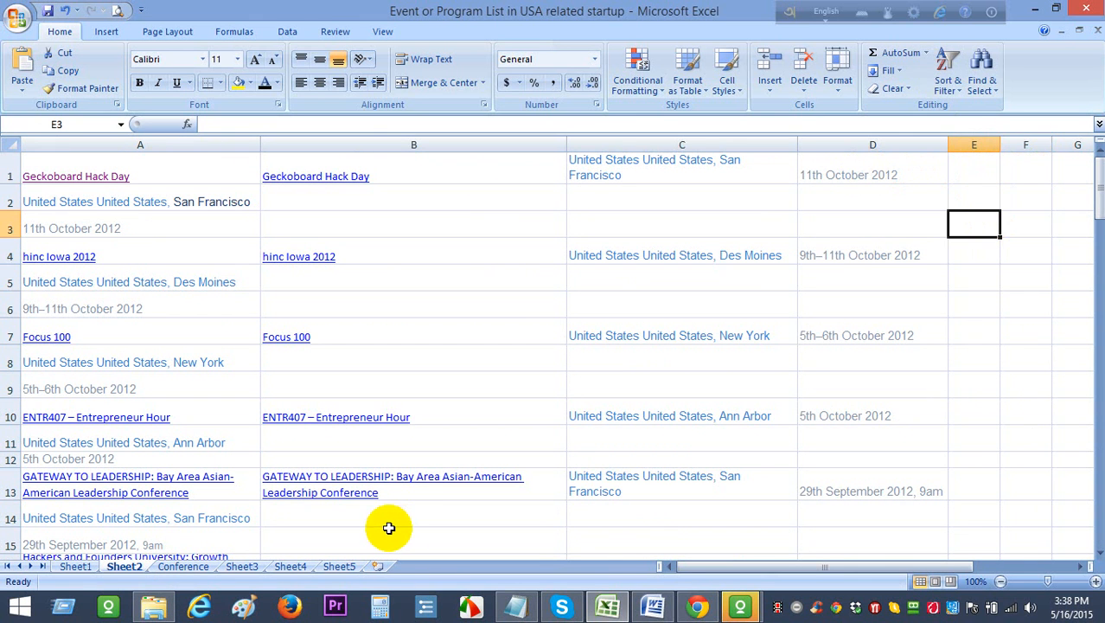
Compare the Conference sheet with Sheet2 and examine the three-row layout of Sheet2's first event in A1:A3.
{"action": "left_click", "coordinate": [192, 568]}
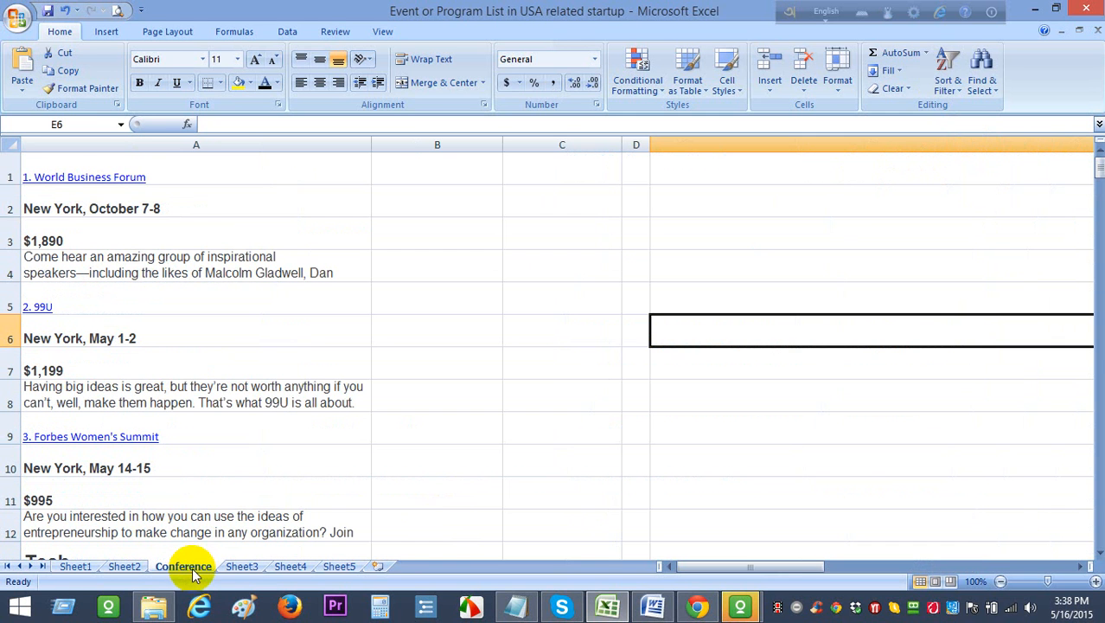
{"action": "left_click", "coordinate": [585, 241]}
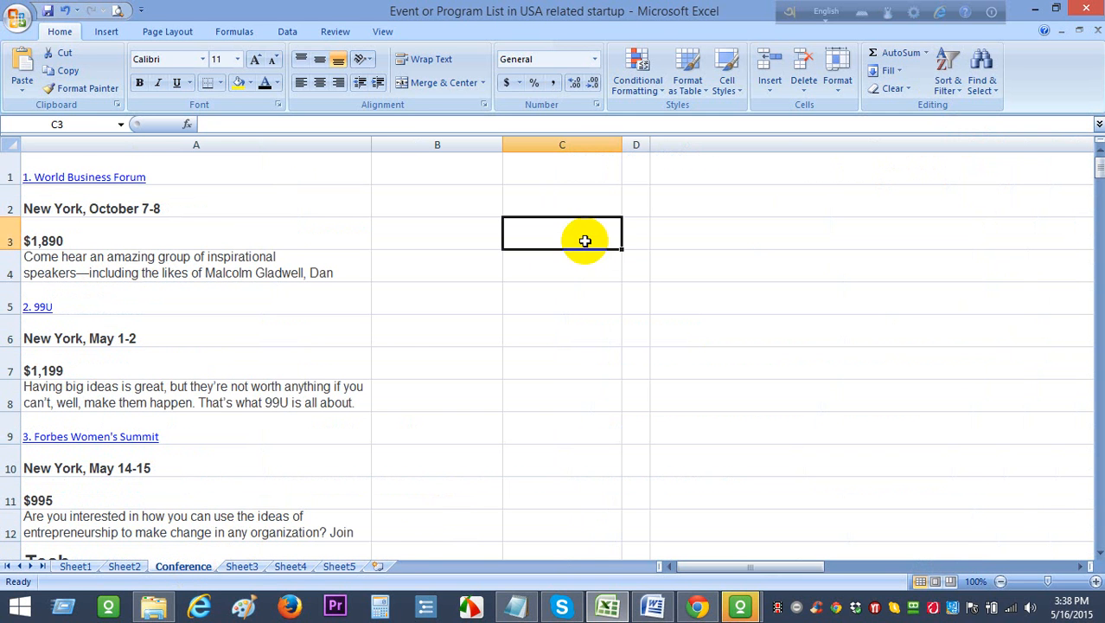
{"action": "left_click", "coordinate": [126, 567]}
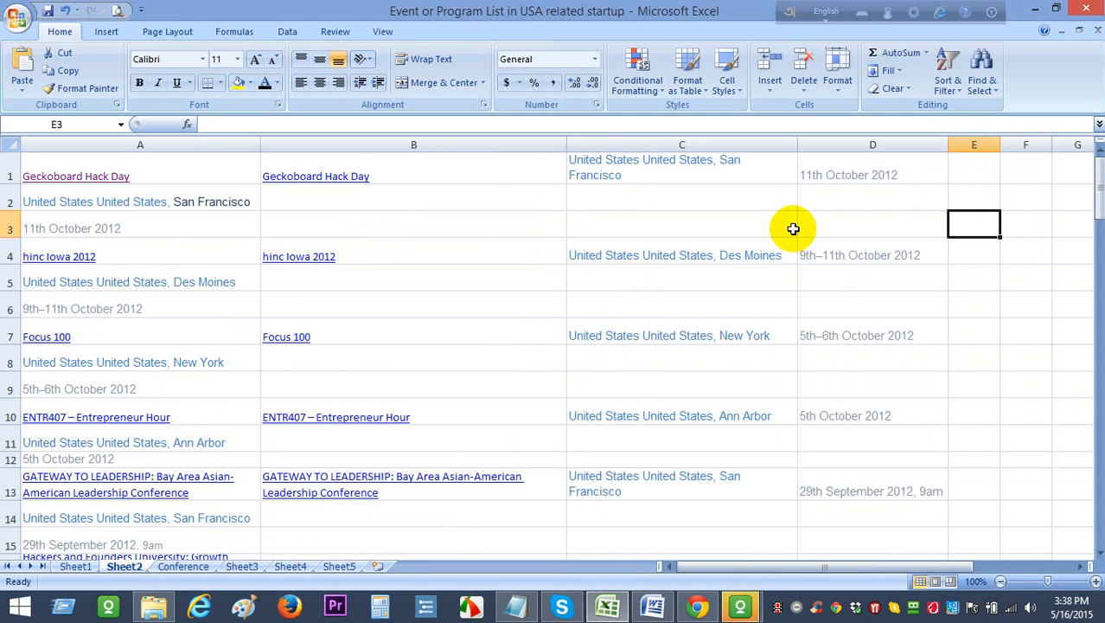
{"action": "left_click", "coordinate": [1042, 224]}
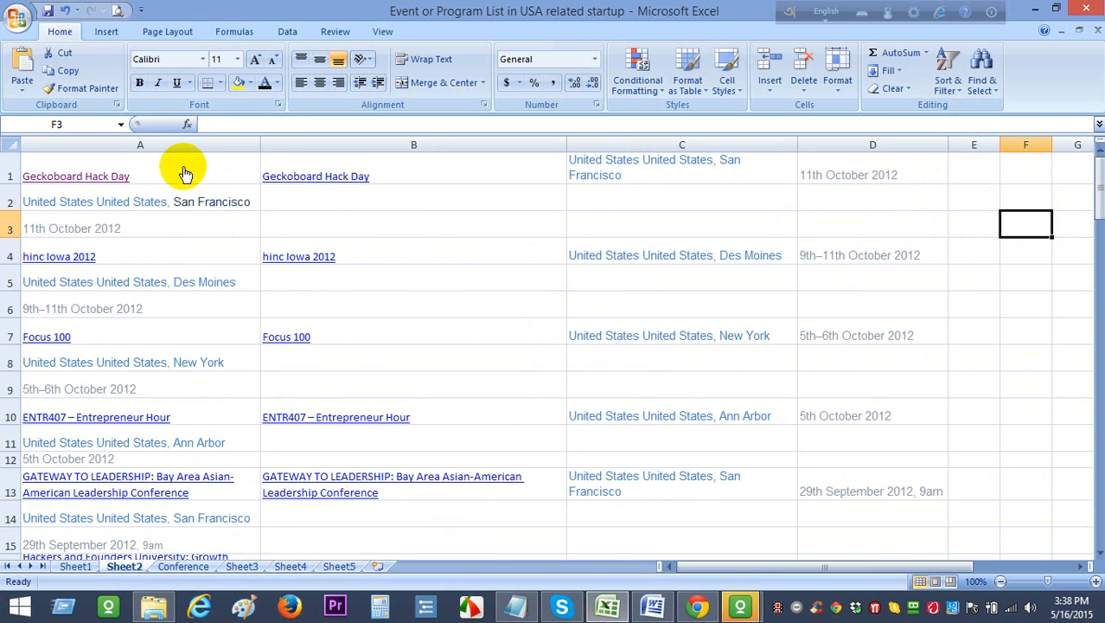
{"action": "left_click_drag", "start_coordinate": [185, 175], "coordinate": [198, 218]}
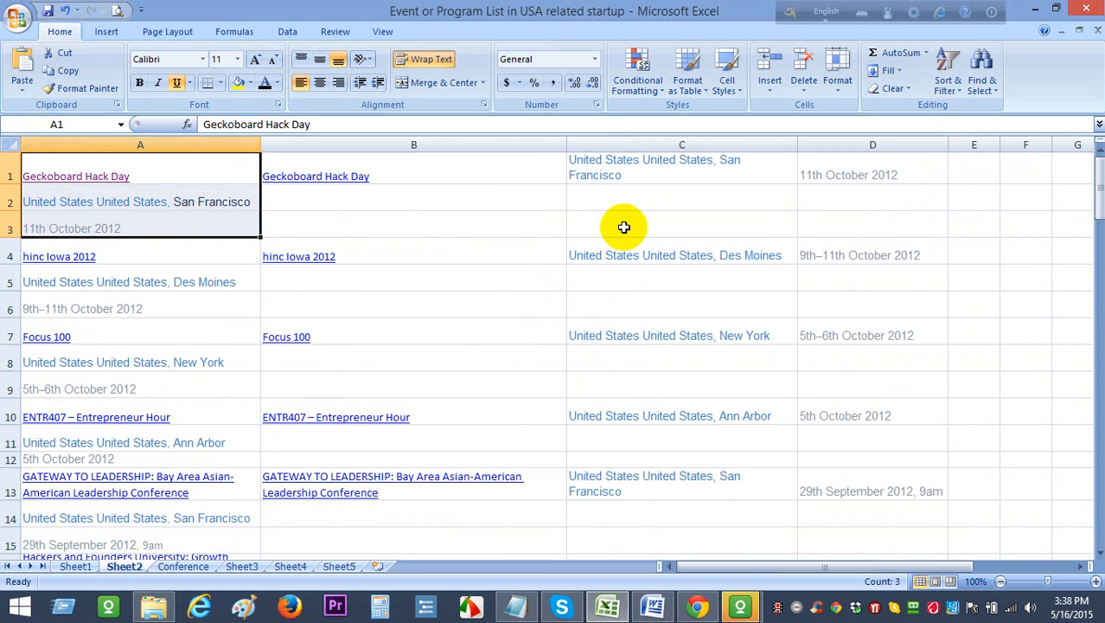
{"action": "left_click", "coordinate": [1004, 225]}
{"action": "left_click", "coordinate": [174, 177]}
{"action": "left_click_drag", "start_coordinate": [174, 179], "coordinate": [177, 222]}
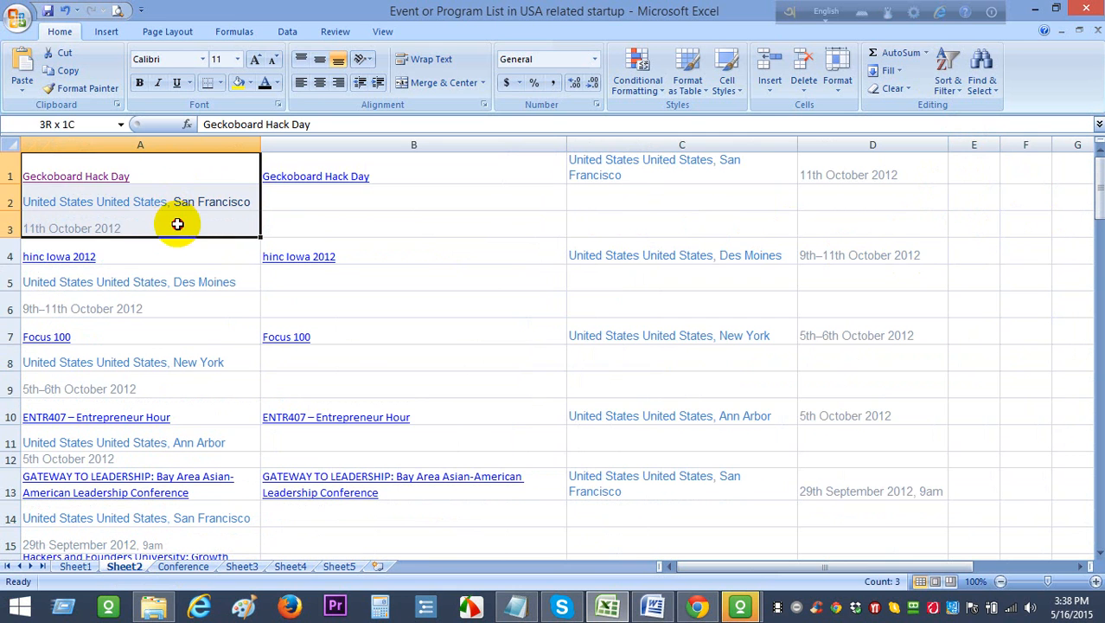
{"action": "left_click", "coordinate": [1016, 249]}
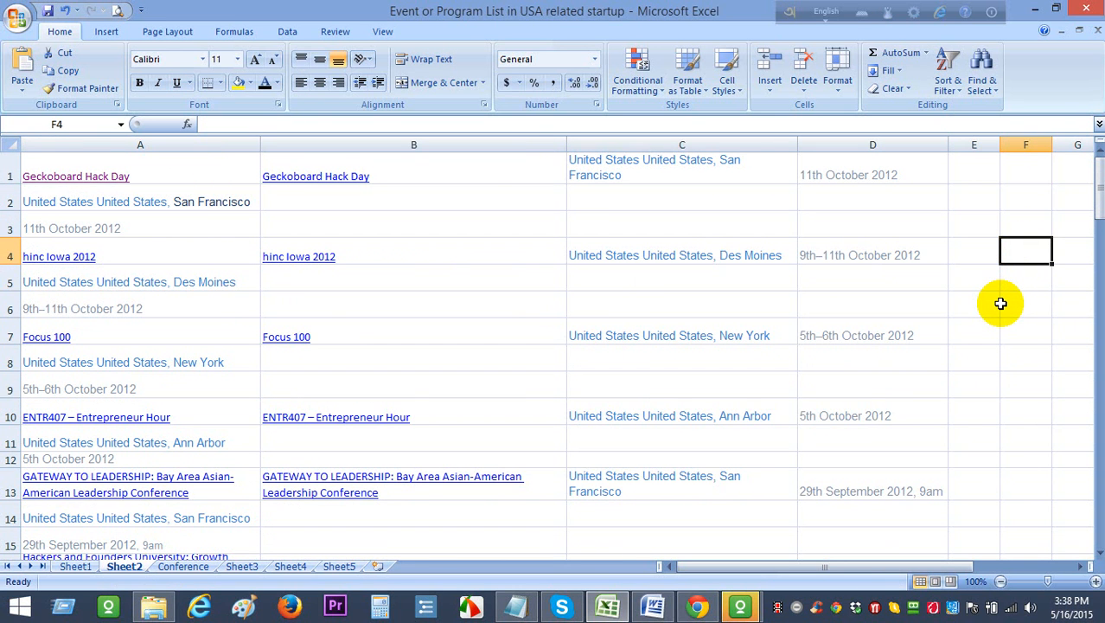
{"action": "left_click", "coordinate": [1001, 303]}
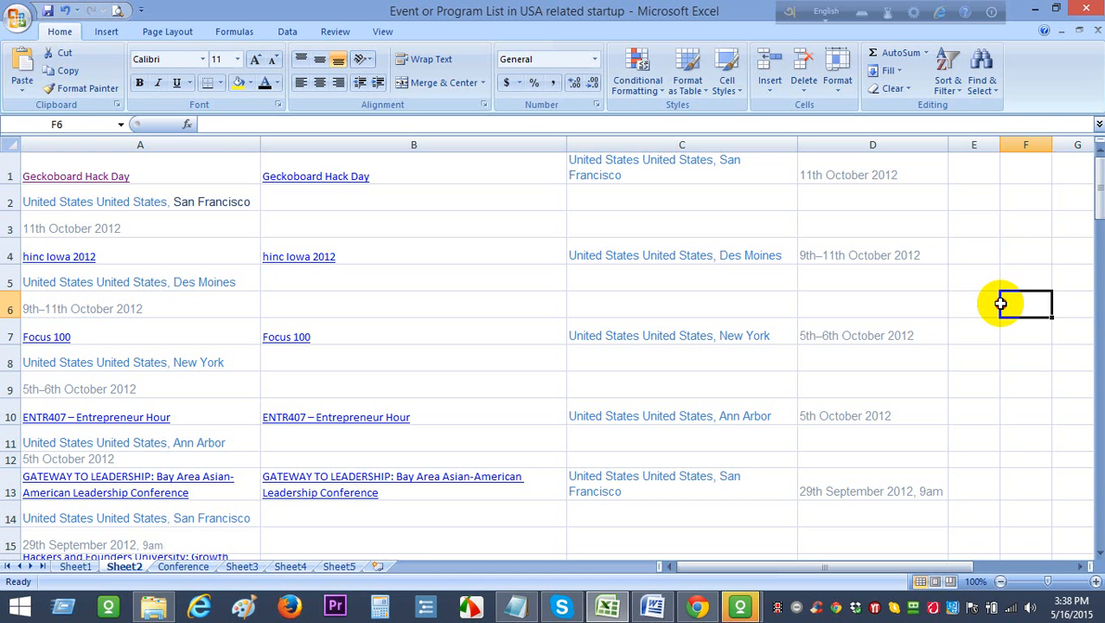
{"action": "left_click", "coordinate": [1003, 246]}
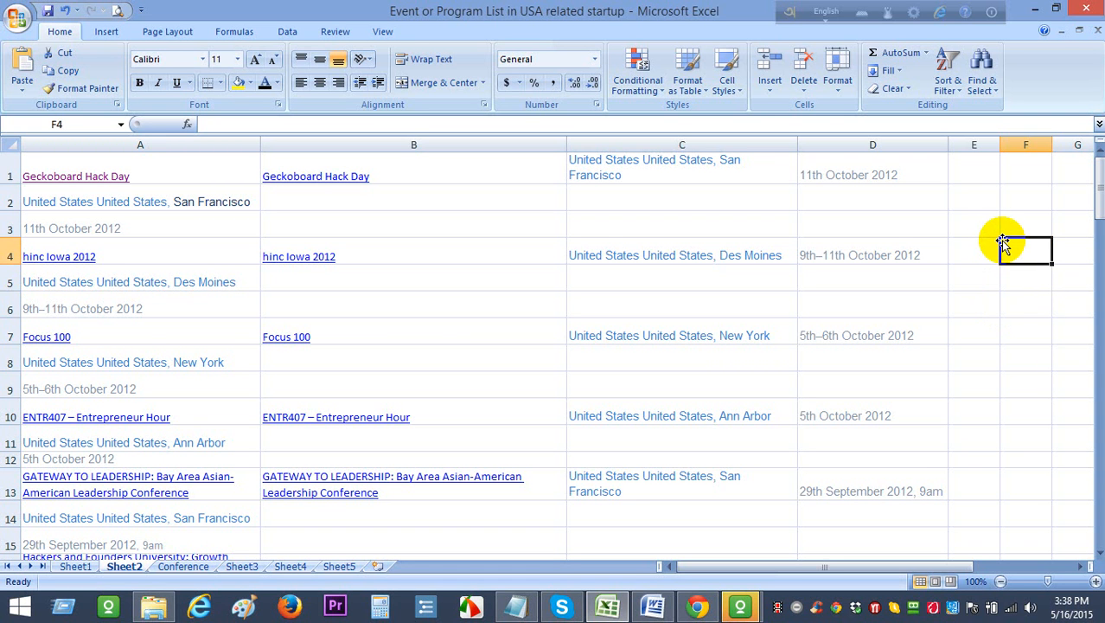
On the Conference sheet, examine the layout of the first event's record in A1:A4.
{"action": "left_click", "coordinate": [183, 568]}
{"action": "left_click", "coordinate": [647, 343]}
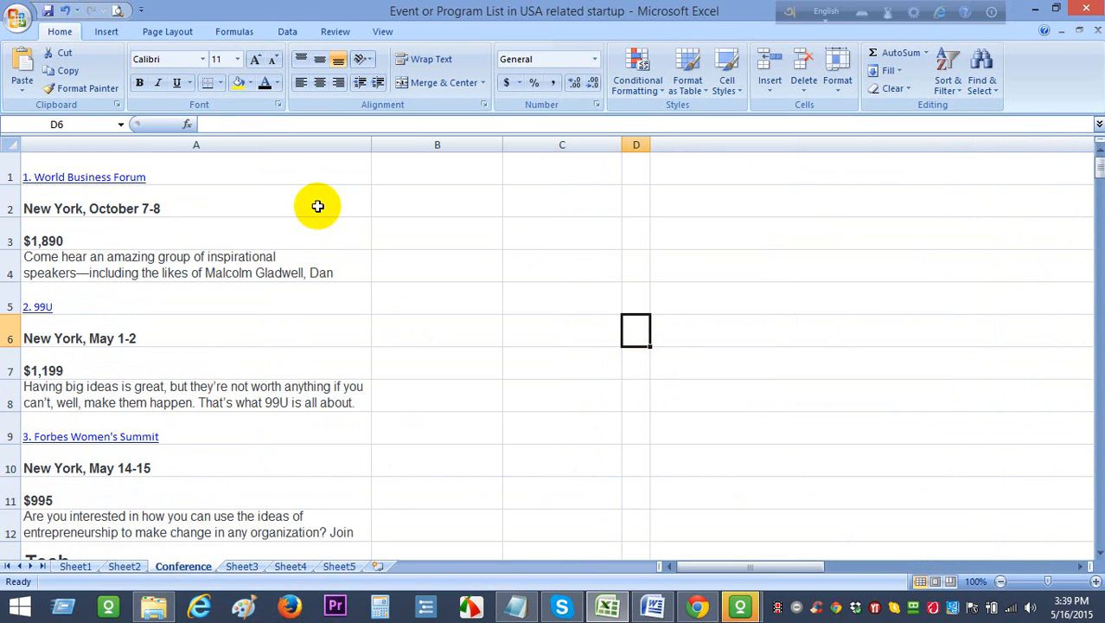
{"action": "left_click_drag", "start_coordinate": [324, 175], "coordinate": [364, 205]}
{"action": "left_click", "coordinate": [587, 209]}
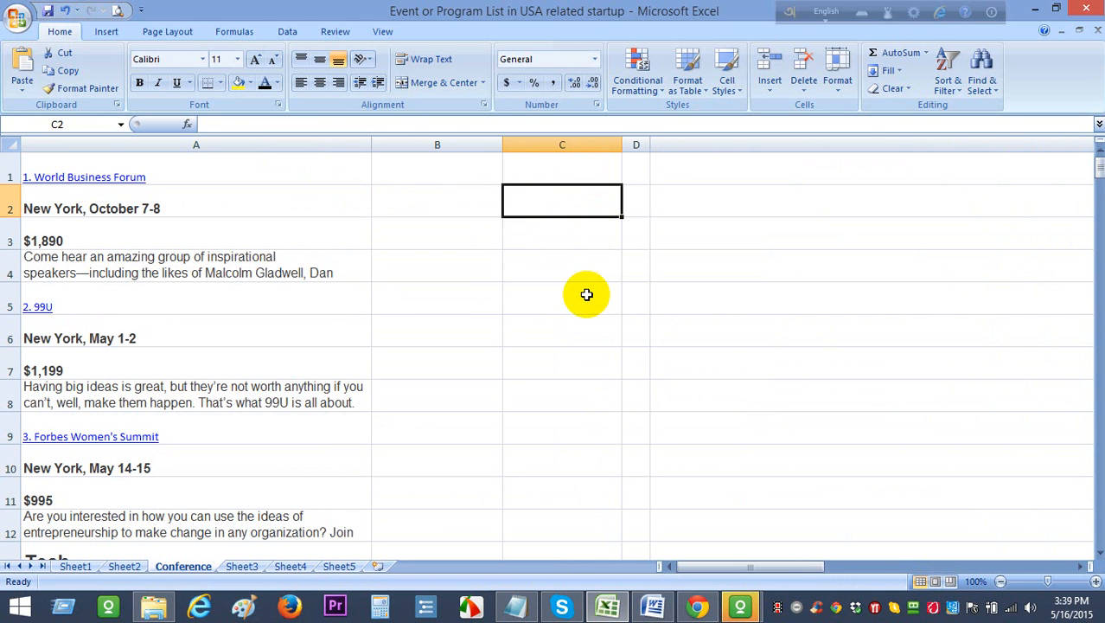
{"action": "left_click", "coordinate": [722, 267]}
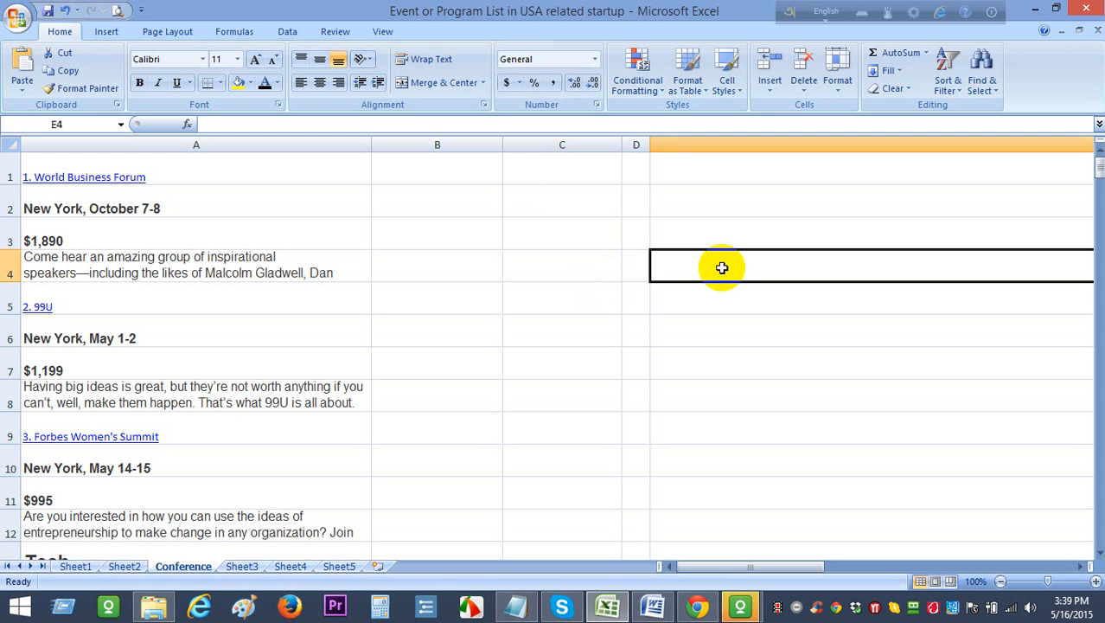
{"action": "left_click", "coordinate": [702, 313]}
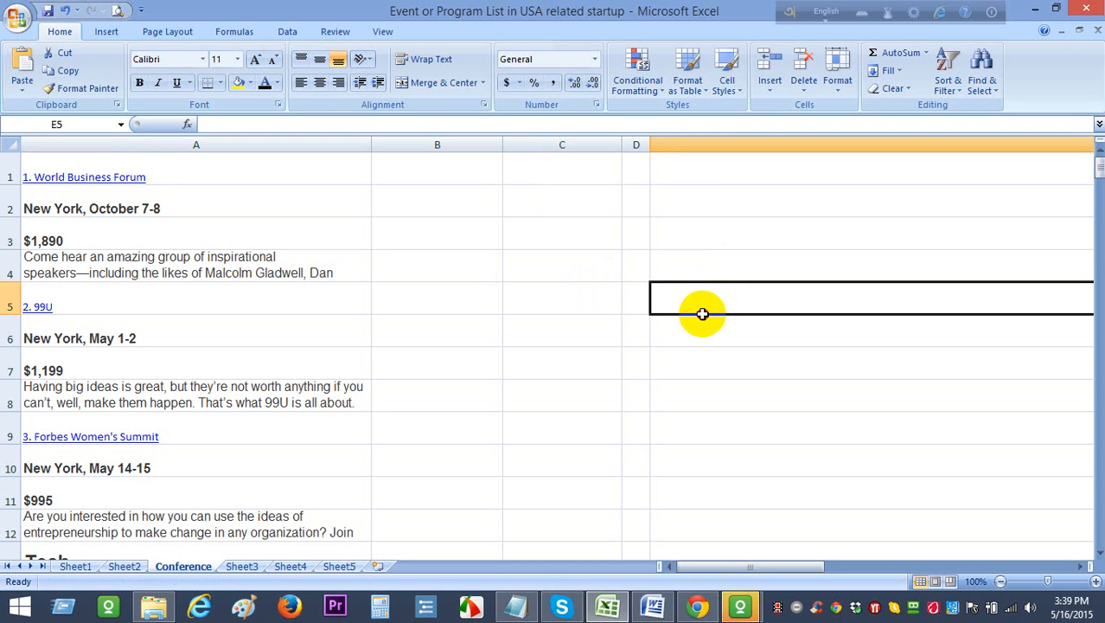
{"action": "left_click", "coordinate": [584, 307]}
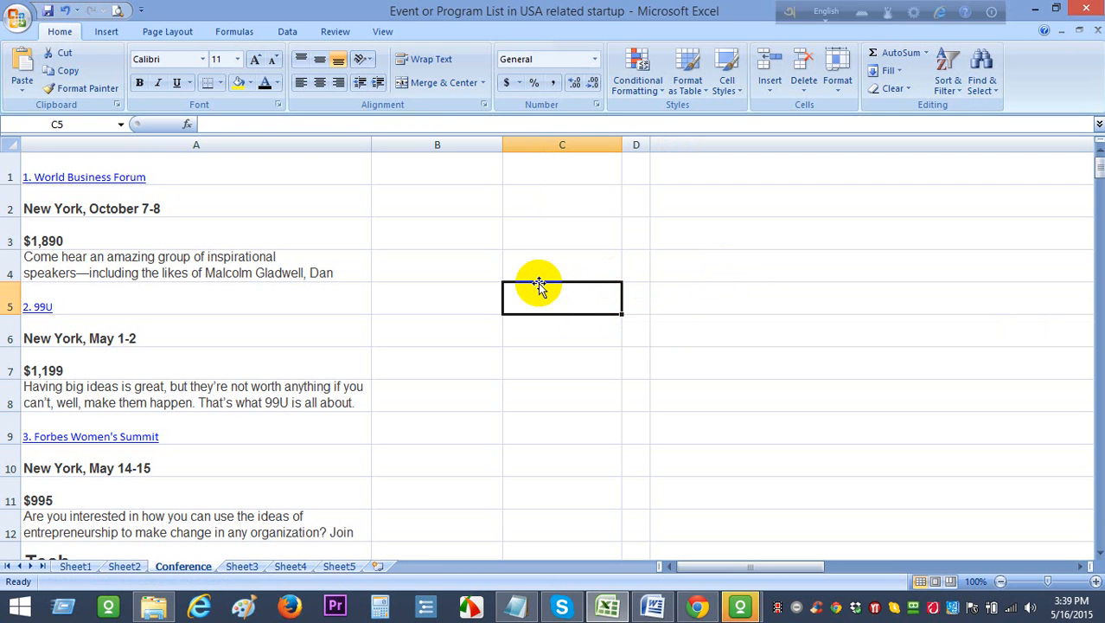
{"action": "left_click_drag", "start_coordinate": [296, 167], "coordinate": [315, 264]}
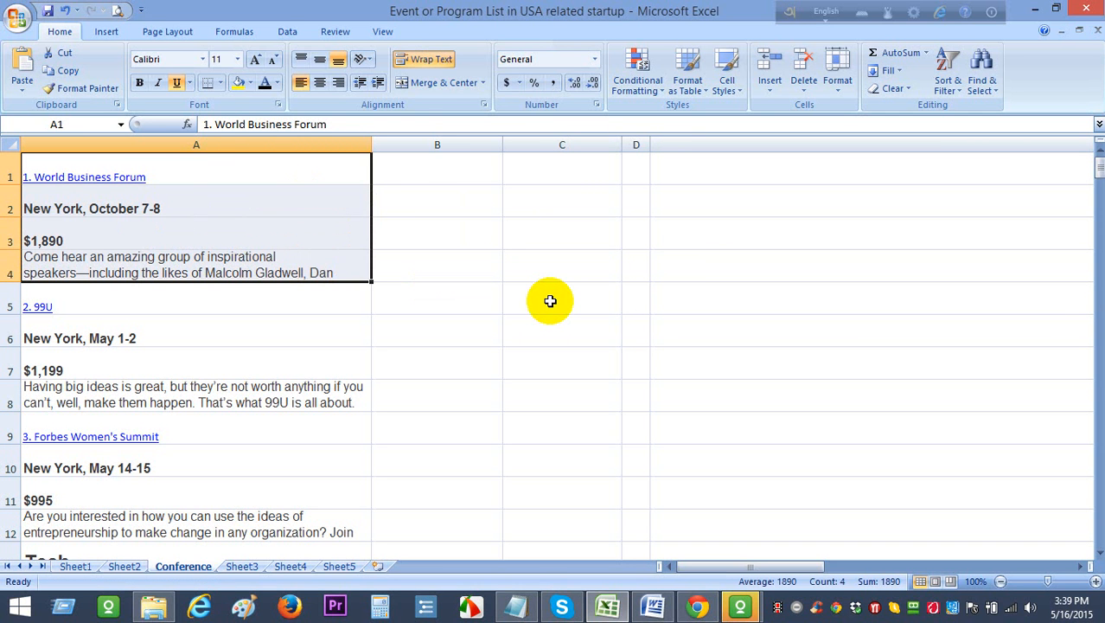
{"action": "left_click", "coordinate": [550, 298]}
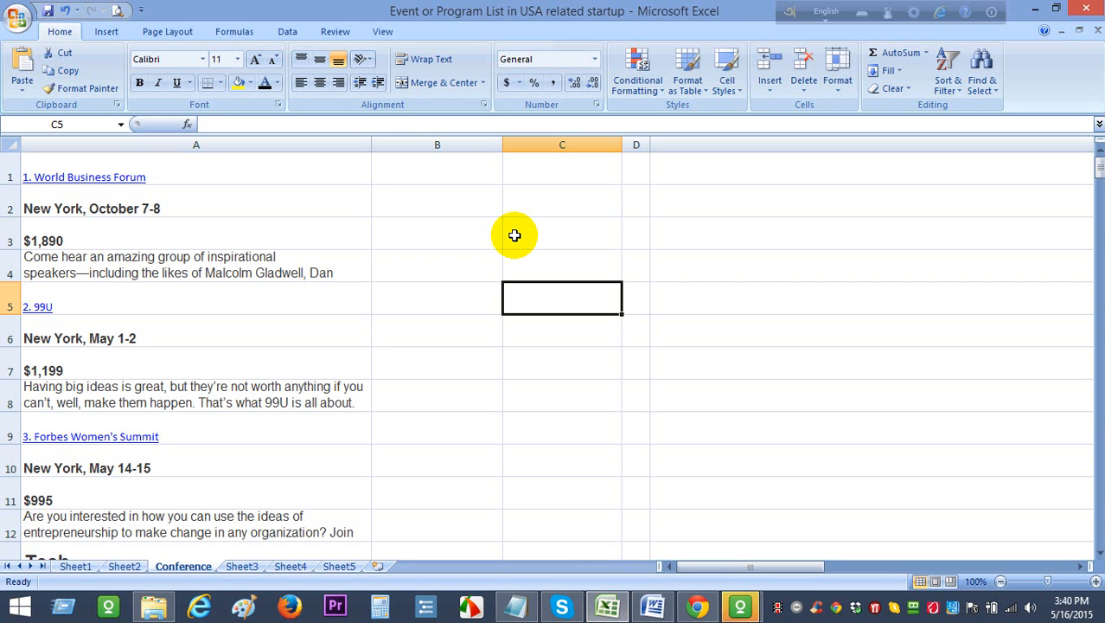
Examine the whole conference list in column A of the Conference sheet, from A1 down to its end.
{"action": "left_click", "coordinate": [704, 258]}
{"action": "left_click", "coordinate": [704, 170]}
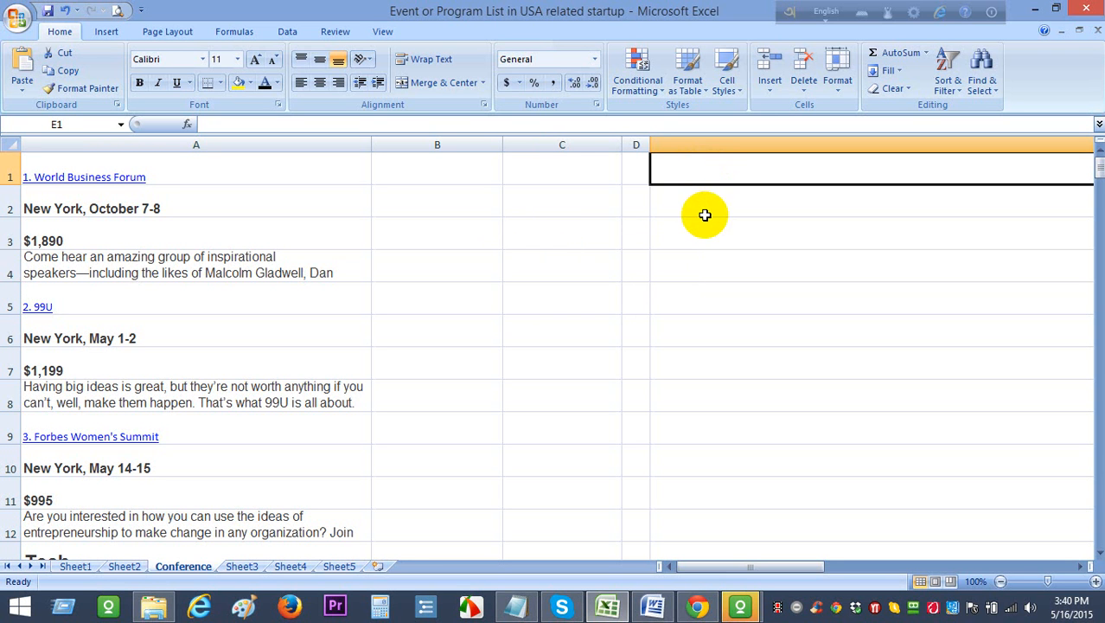
{"action": "left_click", "coordinate": [709, 242]}
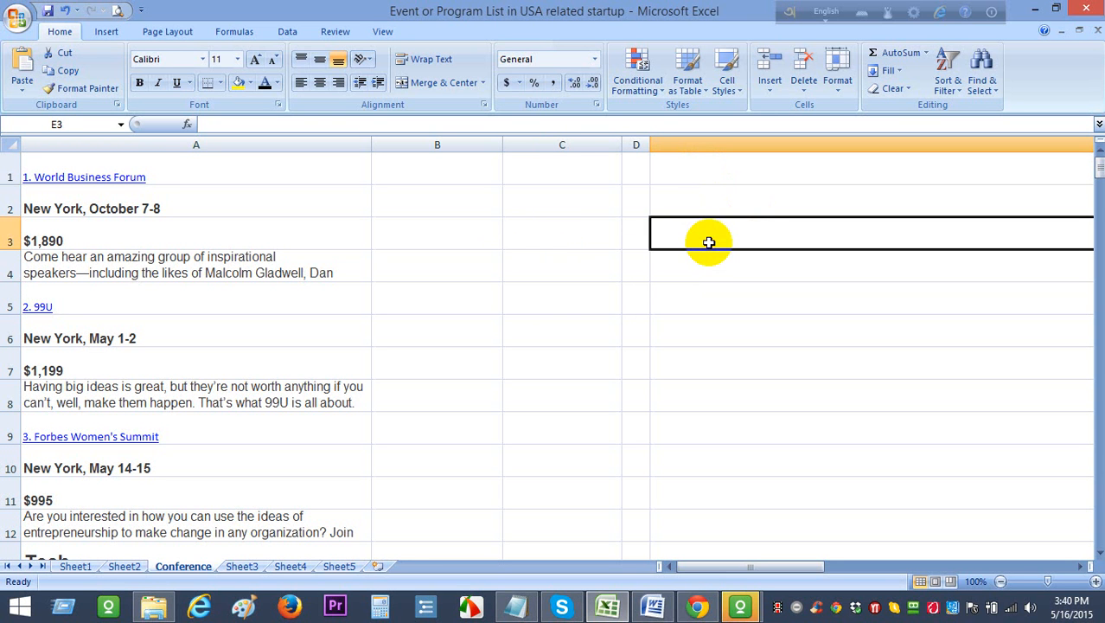
{"action": "left_click", "coordinate": [615, 237]}
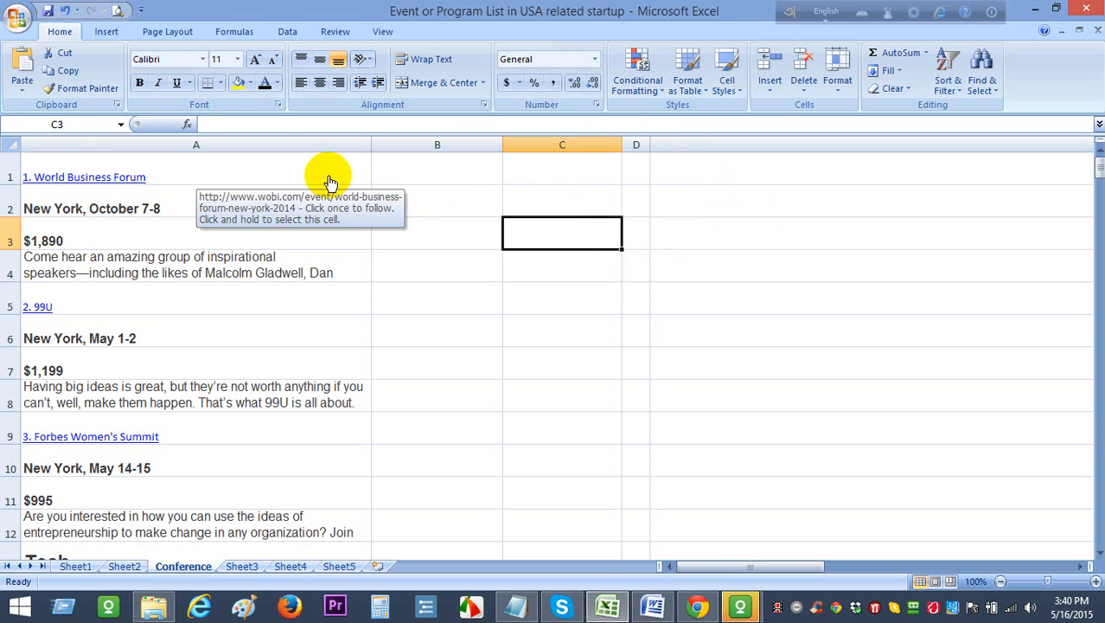
{"action": "left_click_drag", "start_coordinate": [330, 181], "coordinate": [324, 497]}
{"action": "scroll", "coordinate": [1097, 350], "scroll_direction": "up", "scroll_amount": 7}
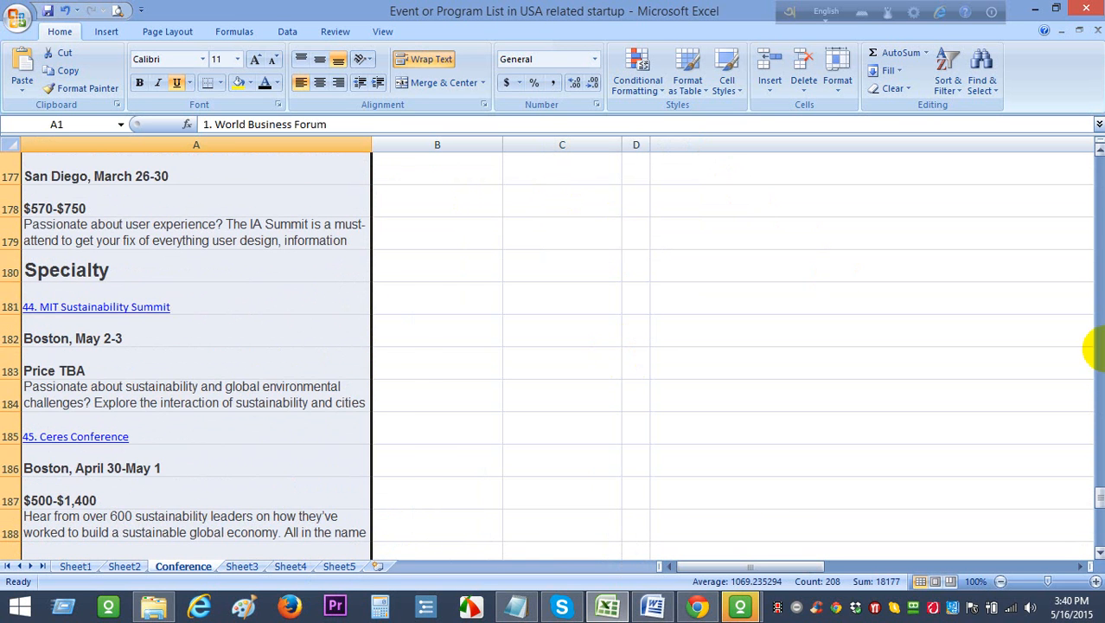
{"action": "left_click_drag", "start_coordinate": [1091, 500], "coordinate": [1095, 168]}
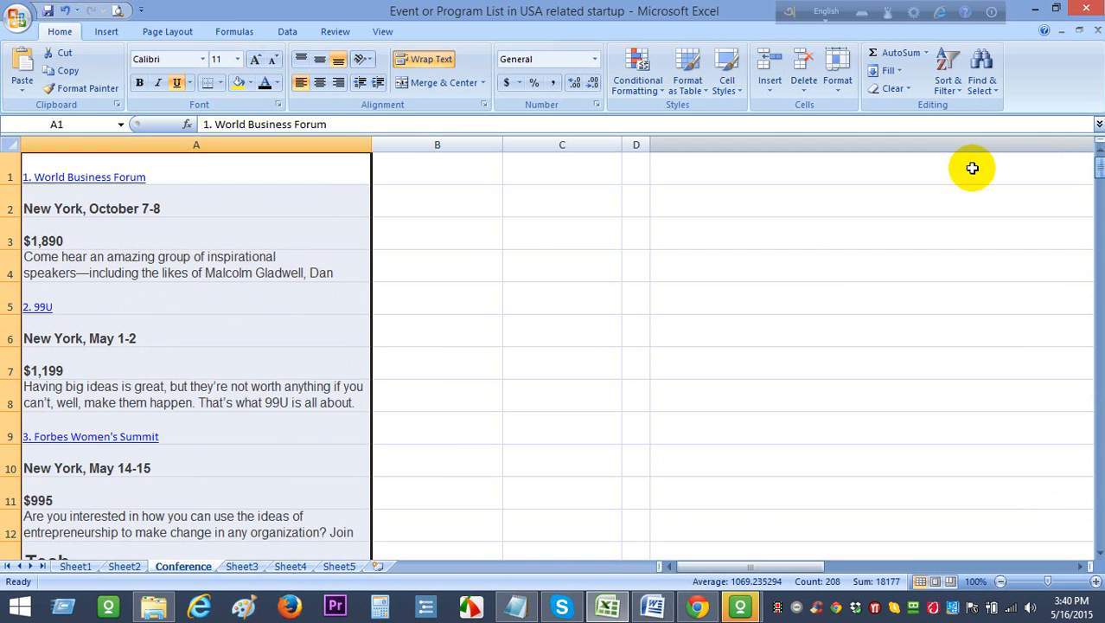
{"action": "left_click", "coordinate": [717, 227]}
Examine the empty cells B1 to E1 beside the first conference entry, and the rows stacked in A1:A5.
{"action": "left_click", "coordinate": [451, 162]}
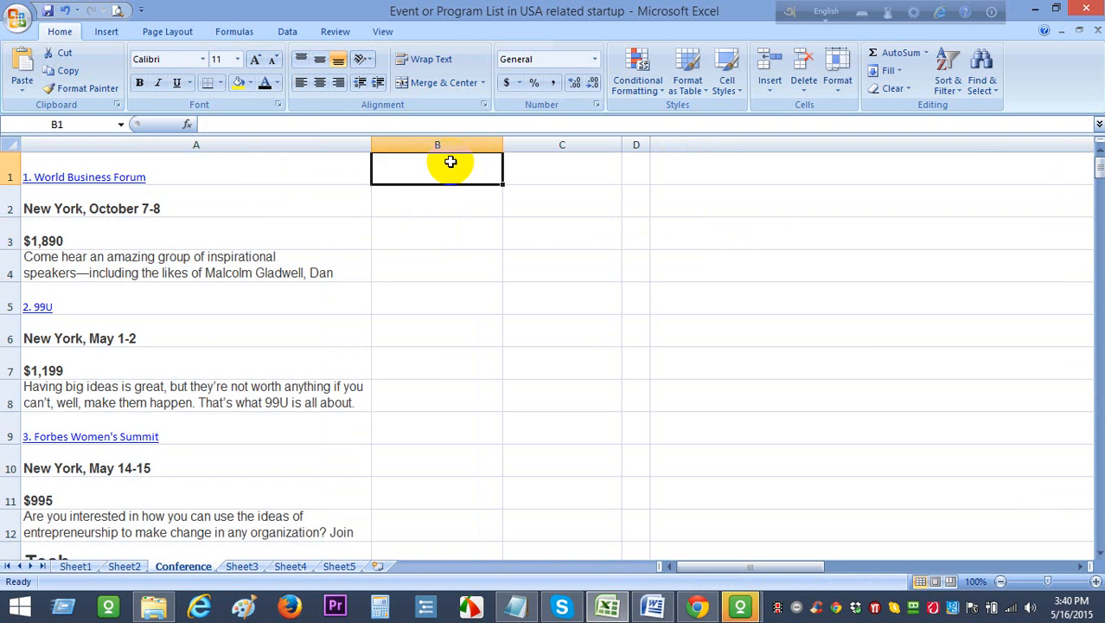
{"action": "left_click", "coordinate": [597, 166]}
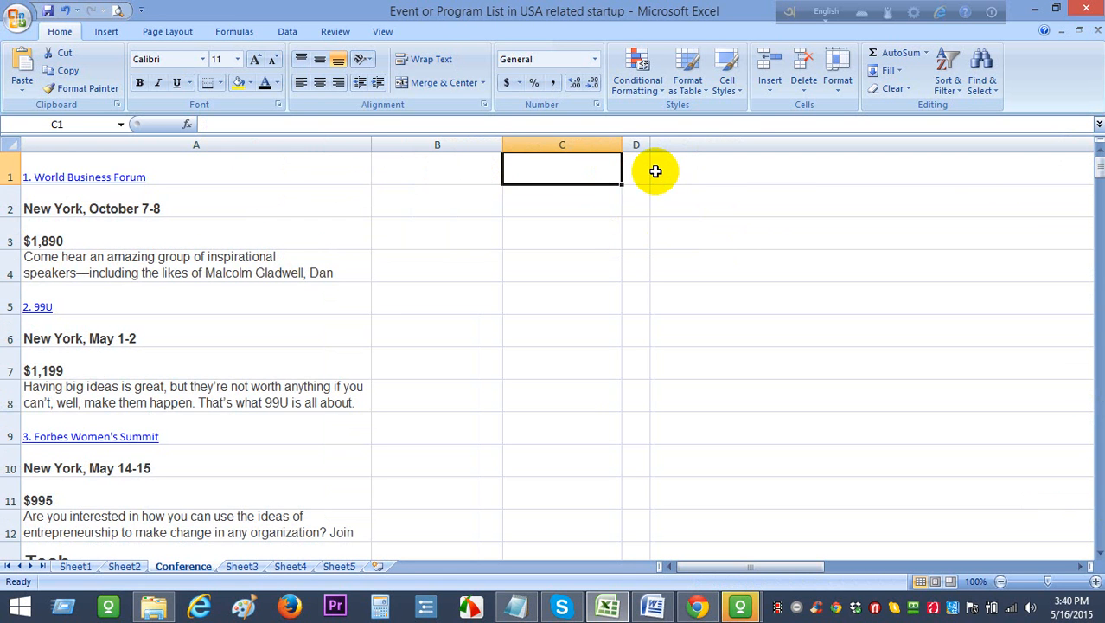
{"action": "left_click", "coordinate": [646, 171]}
{"action": "left_click", "coordinate": [764, 163]}
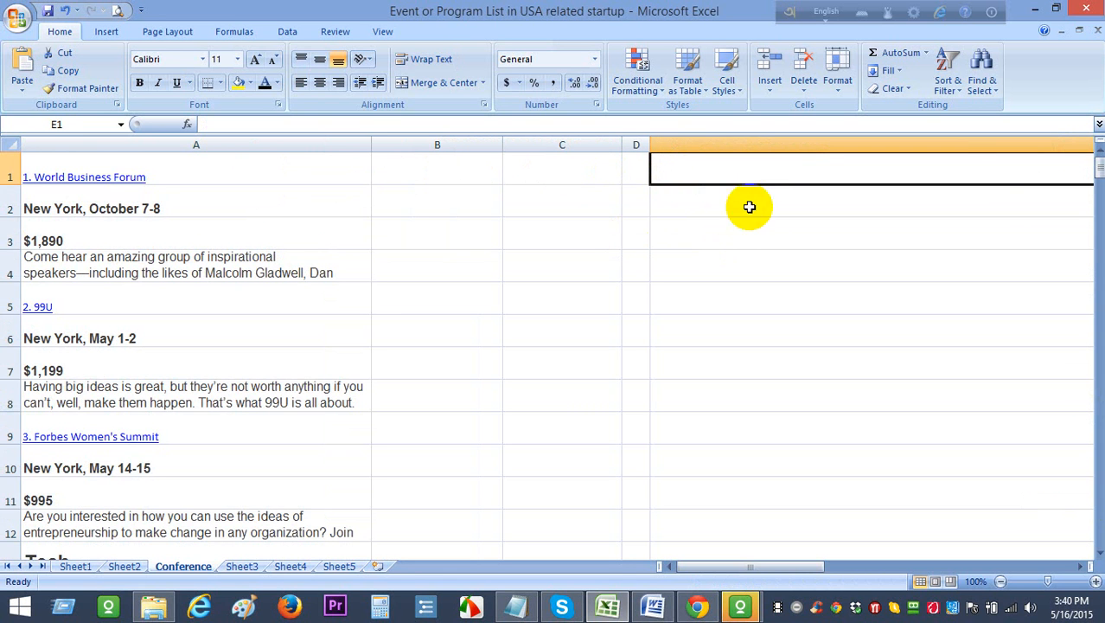
{"action": "left_click", "coordinate": [699, 247]}
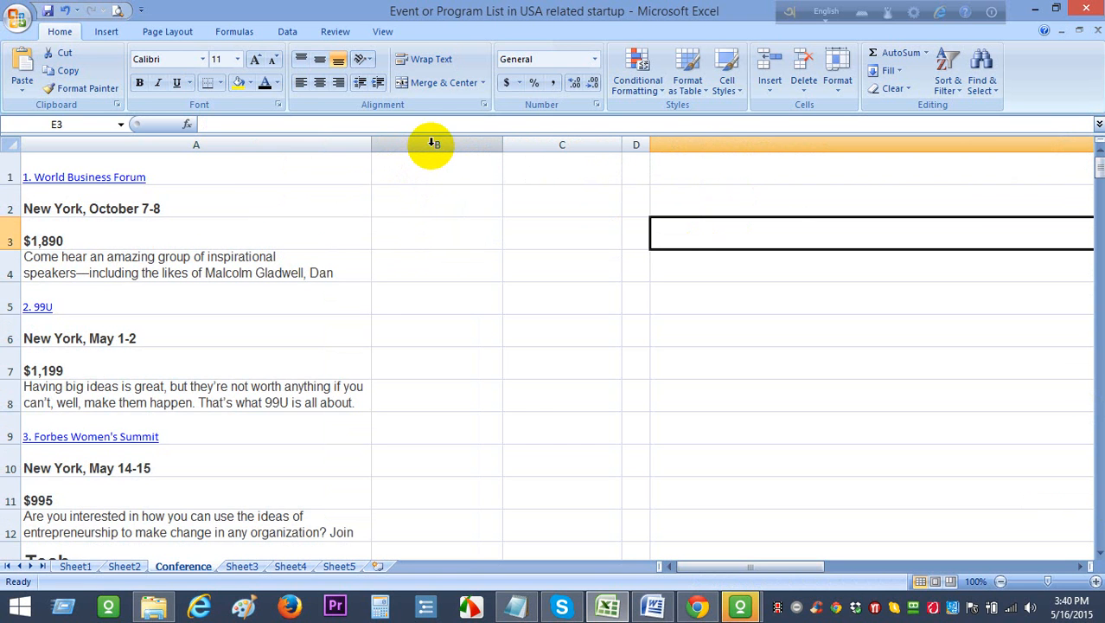
{"action": "left_click_drag", "start_coordinate": [339, 168], "coordinate": [349, 304]}
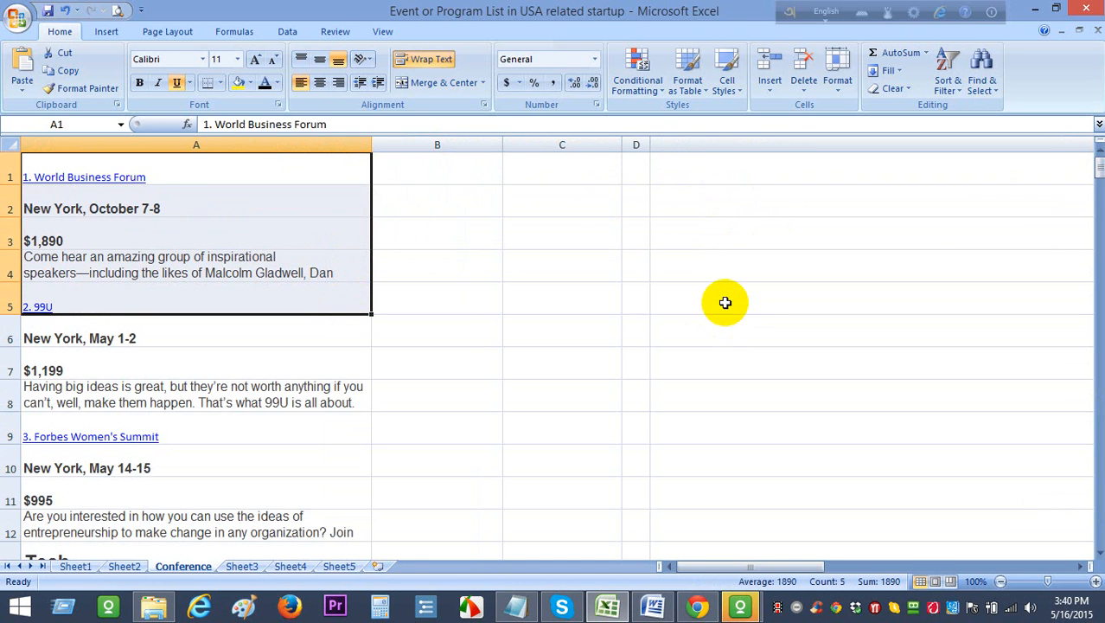
{"action": "left_click", "coordinate": [722, 298]}
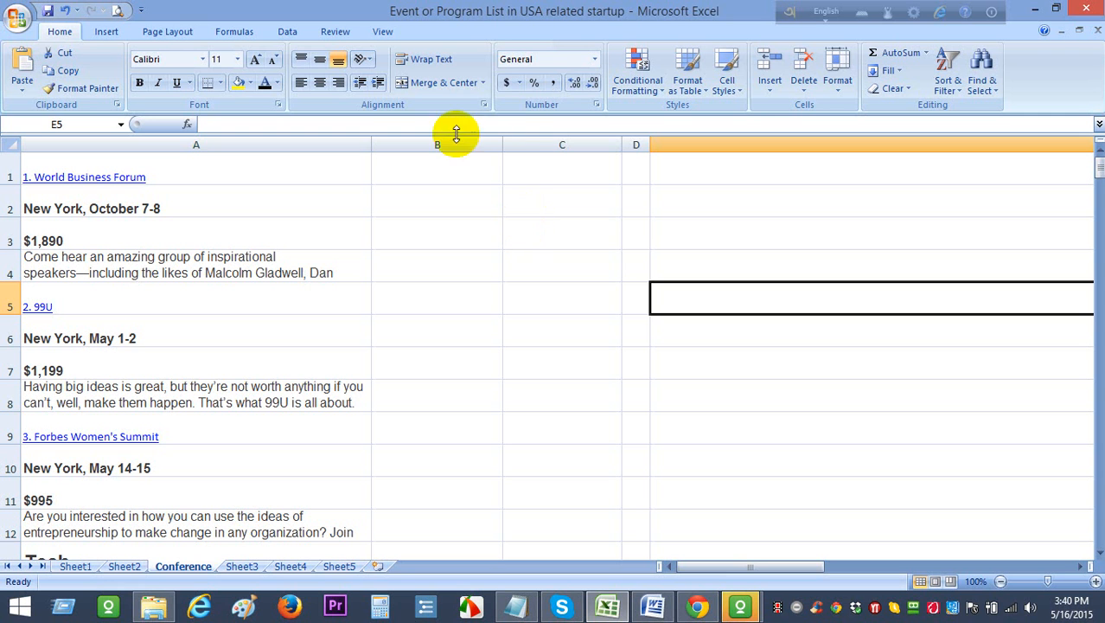
{"action": "left_click", "coordinate": [582, 274]}
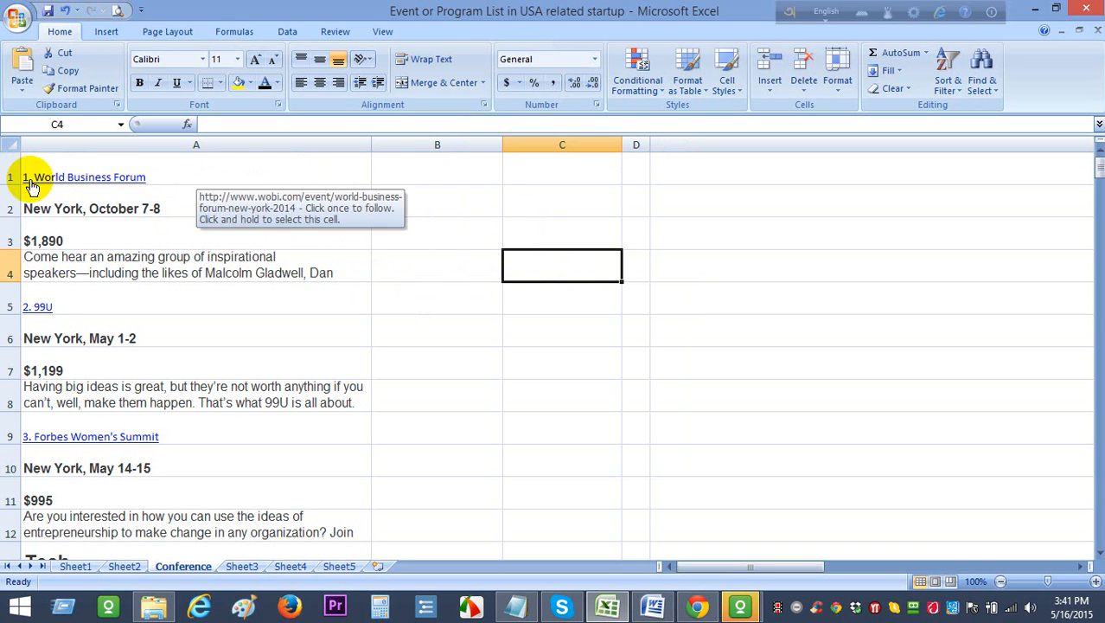
Examine the repeating four-row conference records in column A, from the first entry to the ninth and back.
{"action": "scroll", "coordinate": [45, 333], "scroll_direction": "down", "scroll_amount": 1}
{"action": "scroll", "coordinate": [45, 348], "scroll_direction": "down", "scroll_amount": 5}
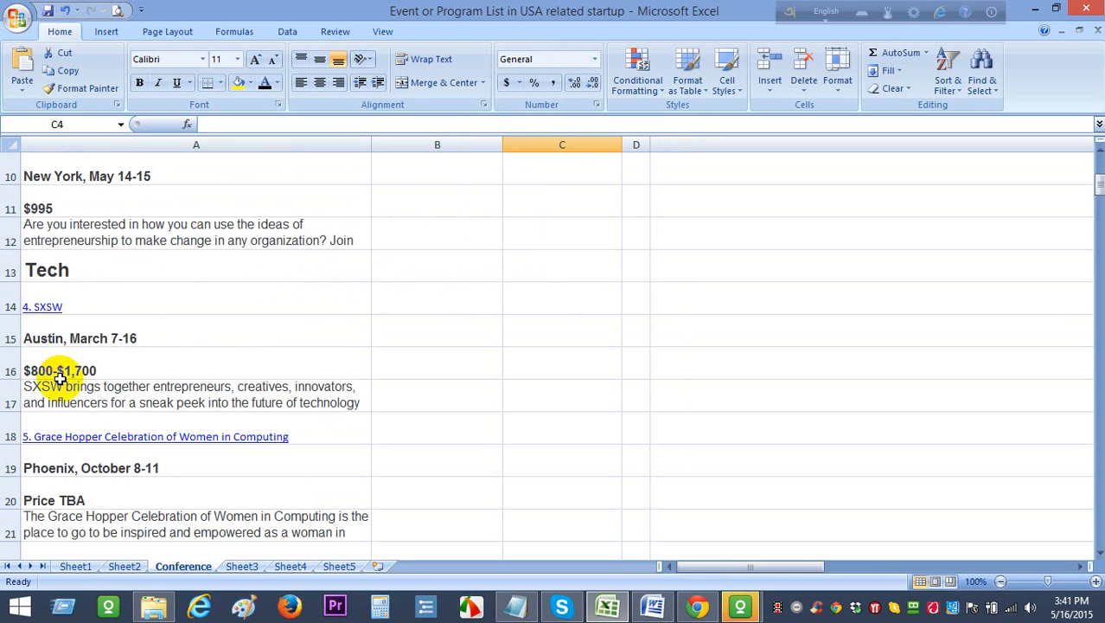
{"action": "scroll", "coordinate": [53, 318], "scroll_direction": "down", "scroll_amount": 2}
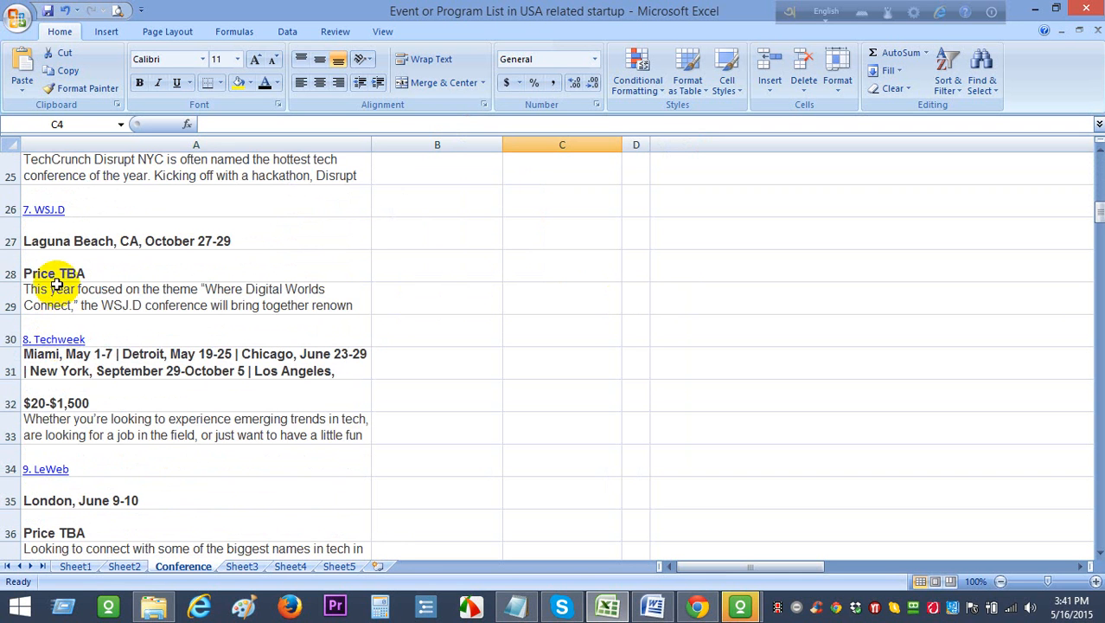
{"action": "scroll", "coordinate": [710, 289], "scroll_direction": "up", "scroll_amount": 8}
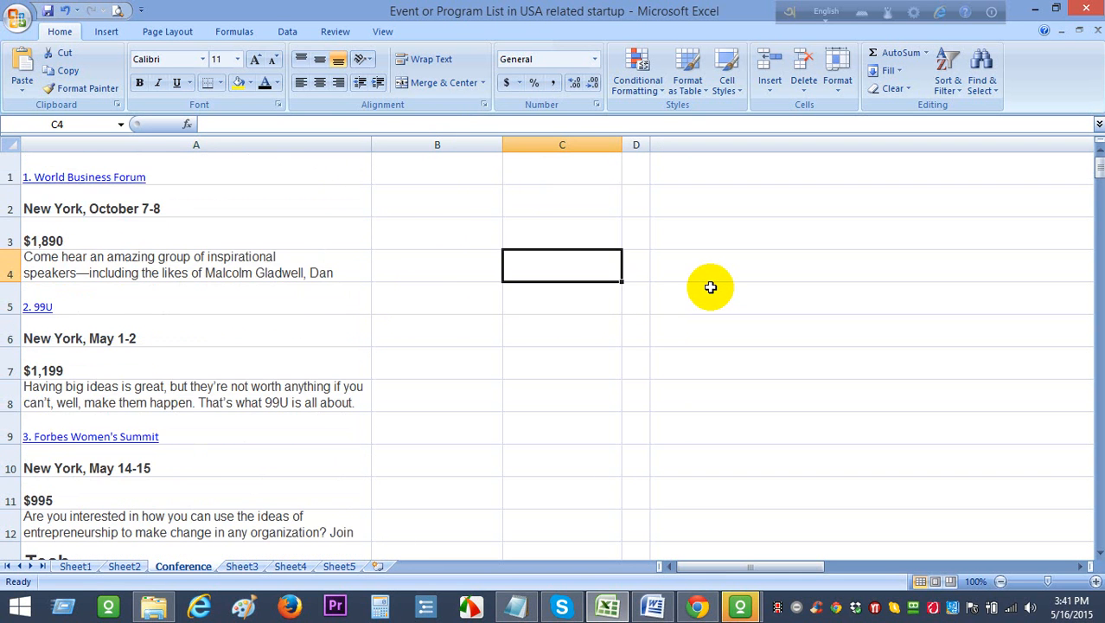
{"action": "left_click", "coordinate": [708, 273]}
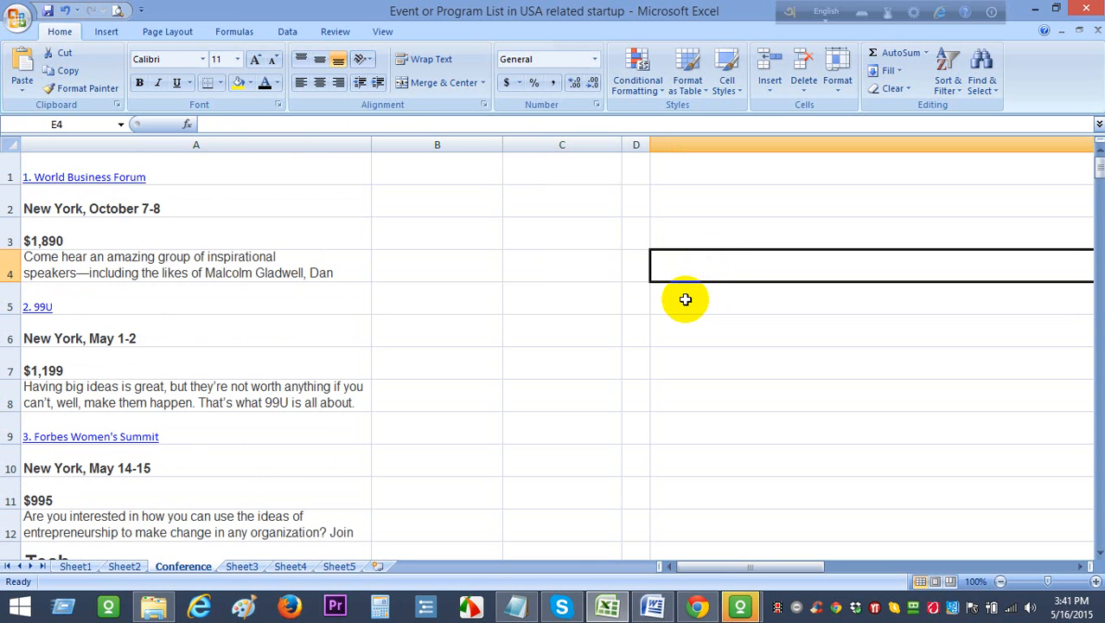
{"action": "left_click", "coordinate": [654, 300]}
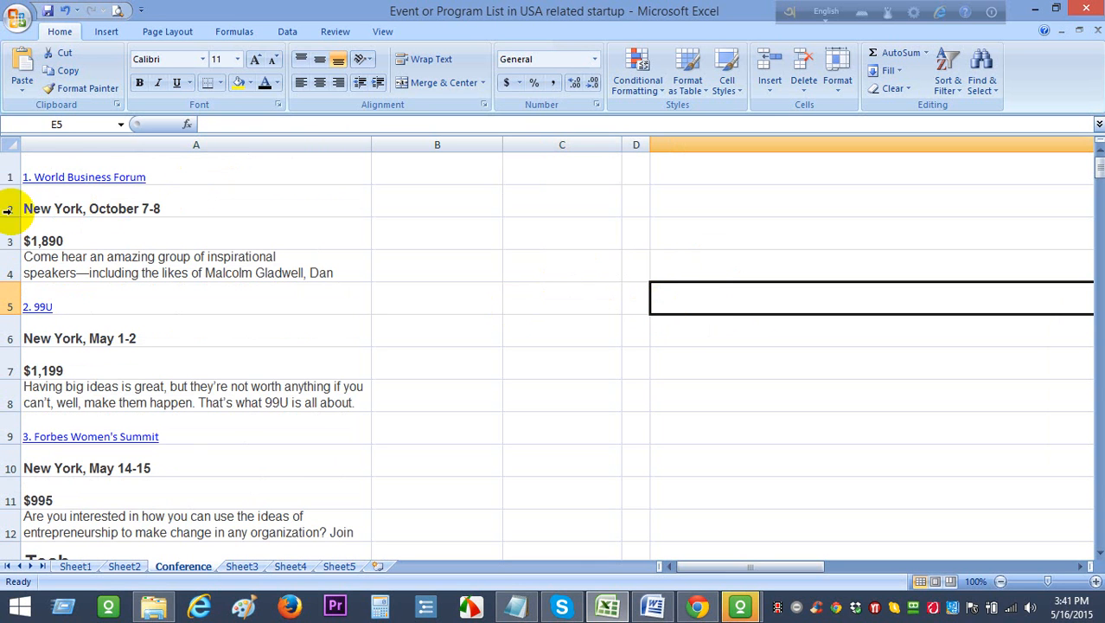
{"action": "left_click", "coordinate": [689, 223]}
{"action": "left_click", "coordinate": [353, 178]}
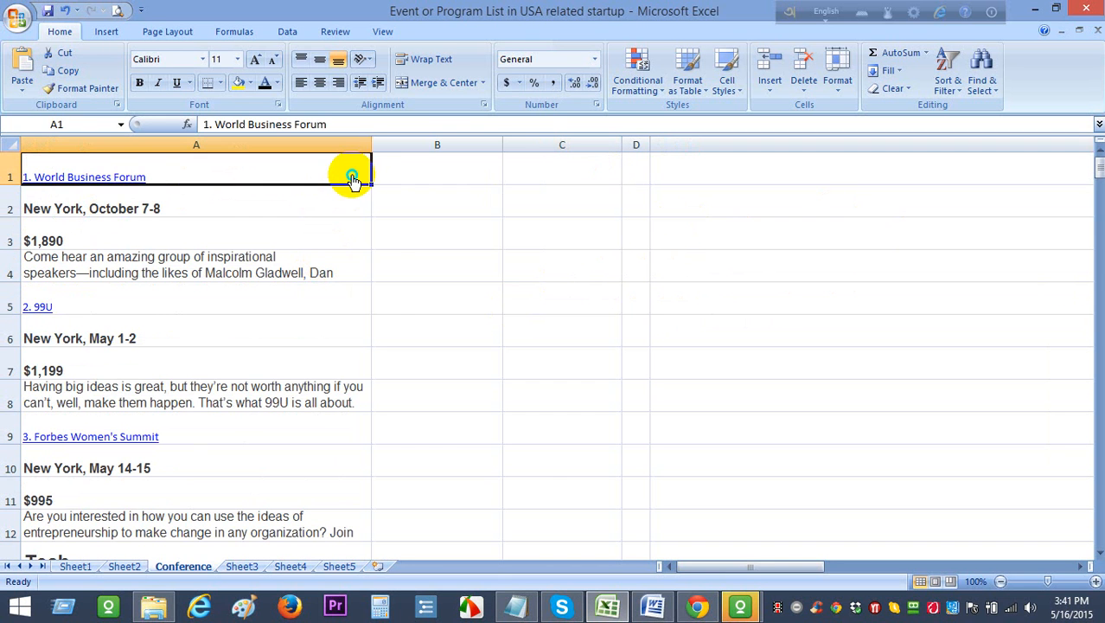
{"action": "right_click", "coordinate": [353, 178]}
{"action": "left_click", "coordinate": [320, 124]}
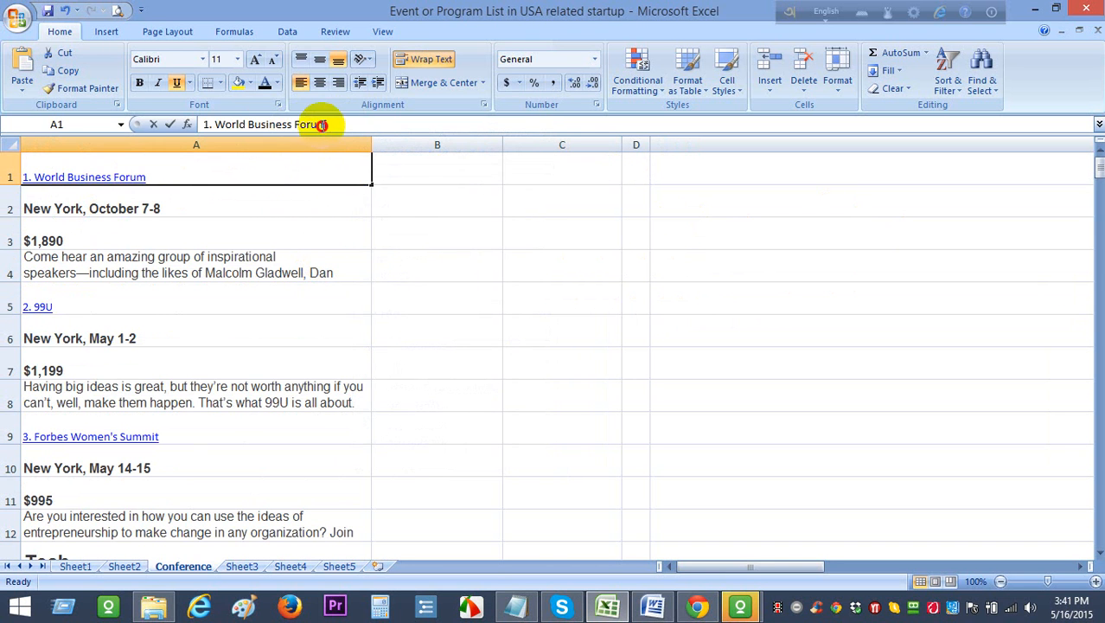
{"action": "left_click_drag", "start_coordinate": [320, 125], "coordinate": [214, 125]}
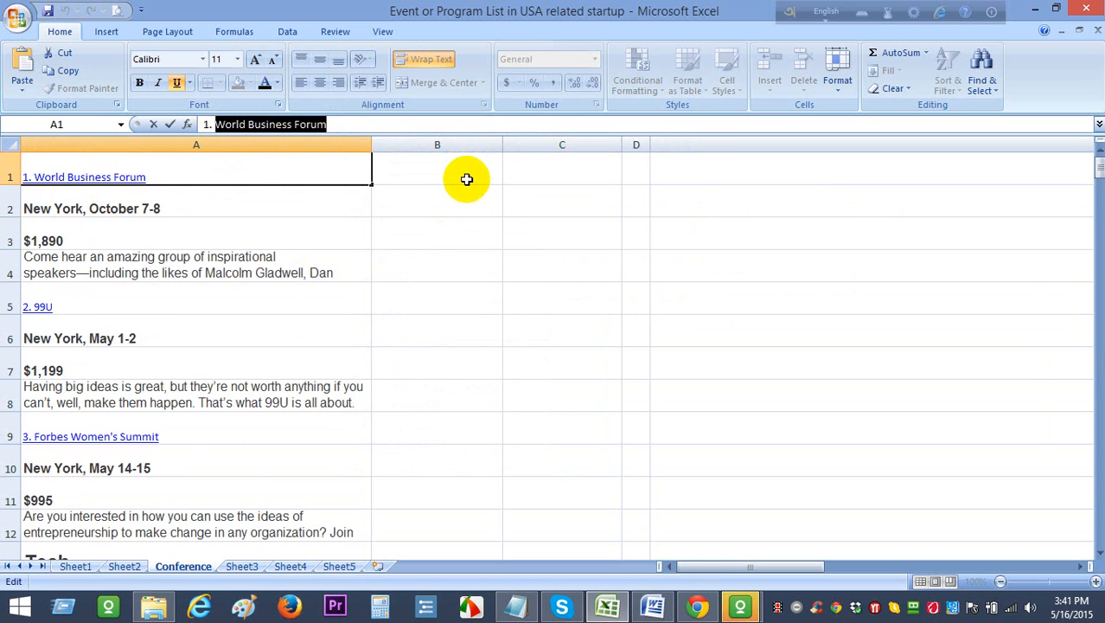
{"action": "left_click", "coordinate": [467, 179]}
{"action": "left_click", "coordinate": [481, 189]}
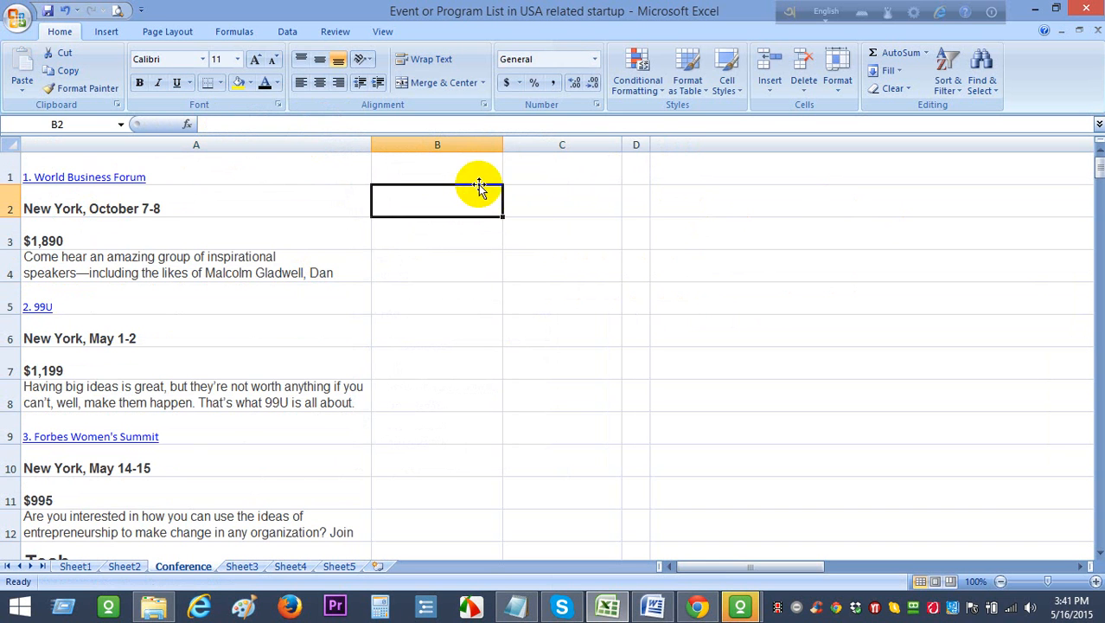
{"action": "left_click", "coordinate": [455, 169]}
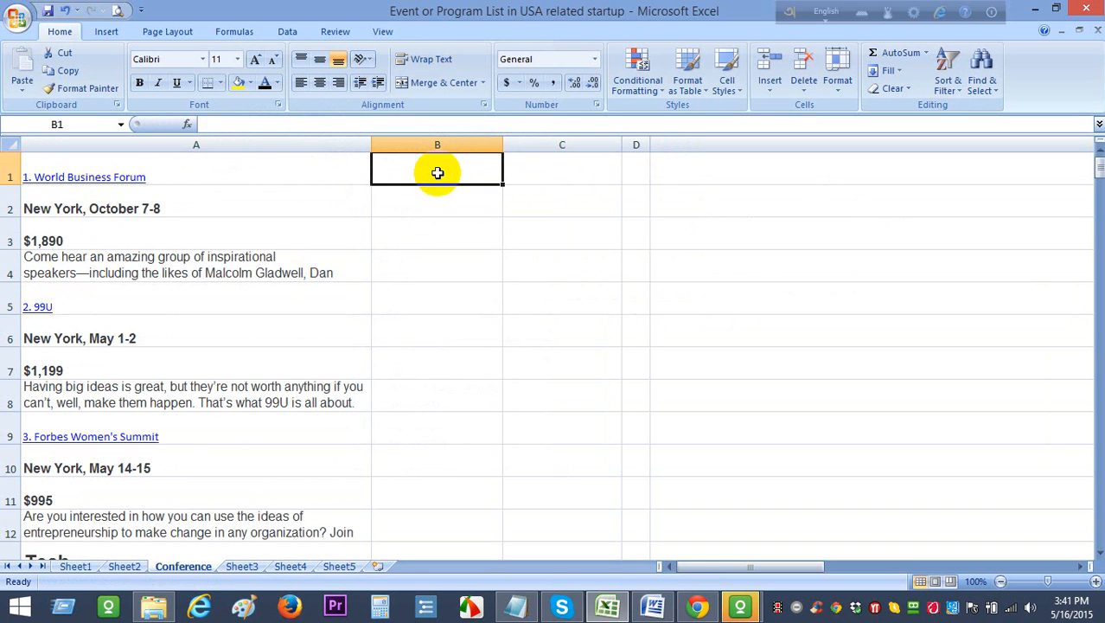
Copy the text "World Business Forum", without its number, from A1 into B1.
{"action": "right_click", "coordinate": [240, 171]}
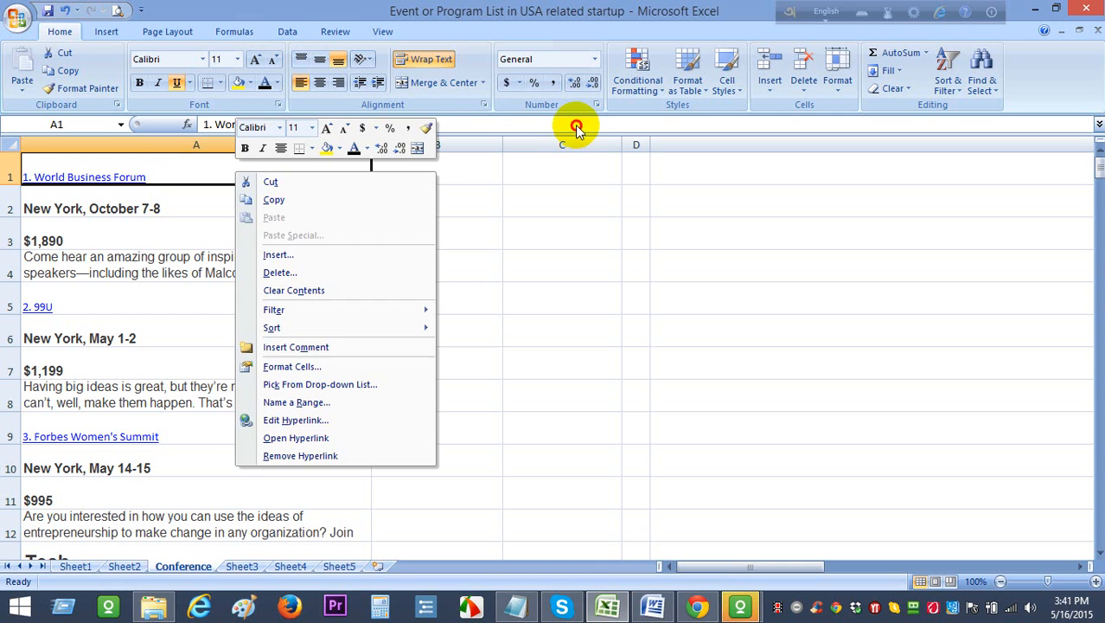
{"action": "key", "text": "Escape"}
{"action": "left_click_drag", "start_coordinate": [329, 124], "coordinate": [236, 121]}
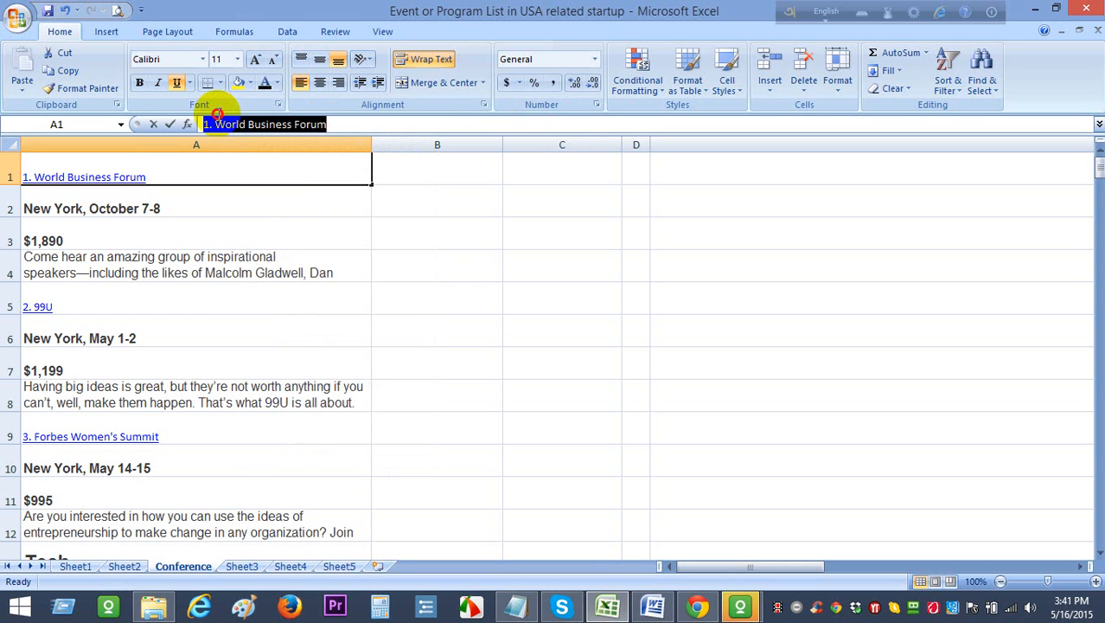
{"action": "right_click", "coordinate": [220, 122]}
{"action": "left_click", "coordinate": [230, 144]}
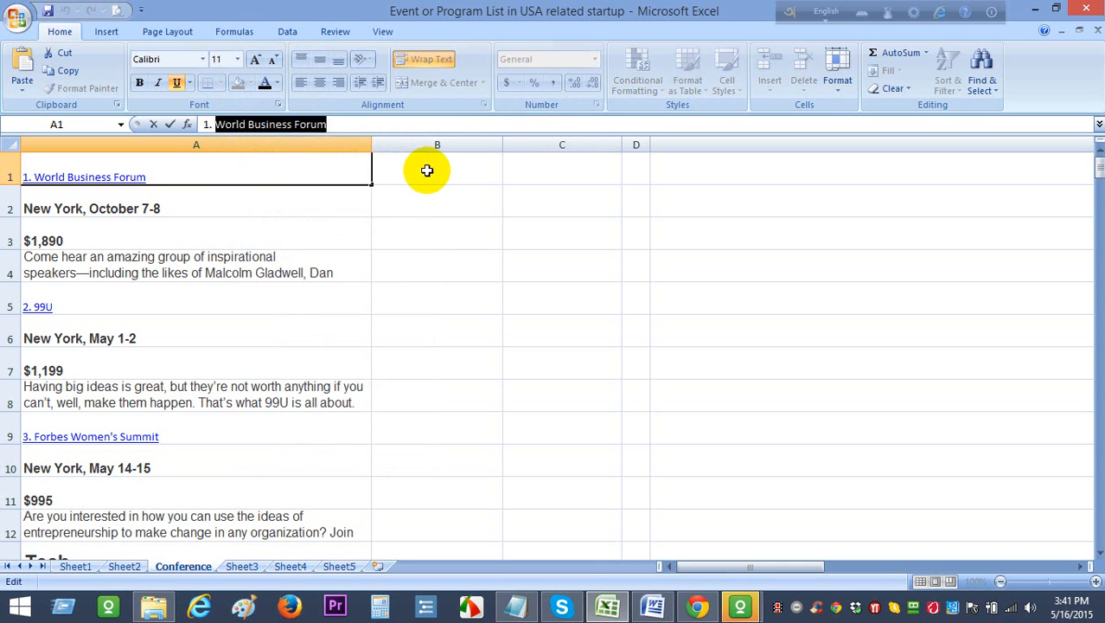
{"action": "left_click", "coordinate": [427, 170]}
{"action": "key", "text": "ctrl+v"}
{"action": "left_click", "coordinate": [547, 260]}
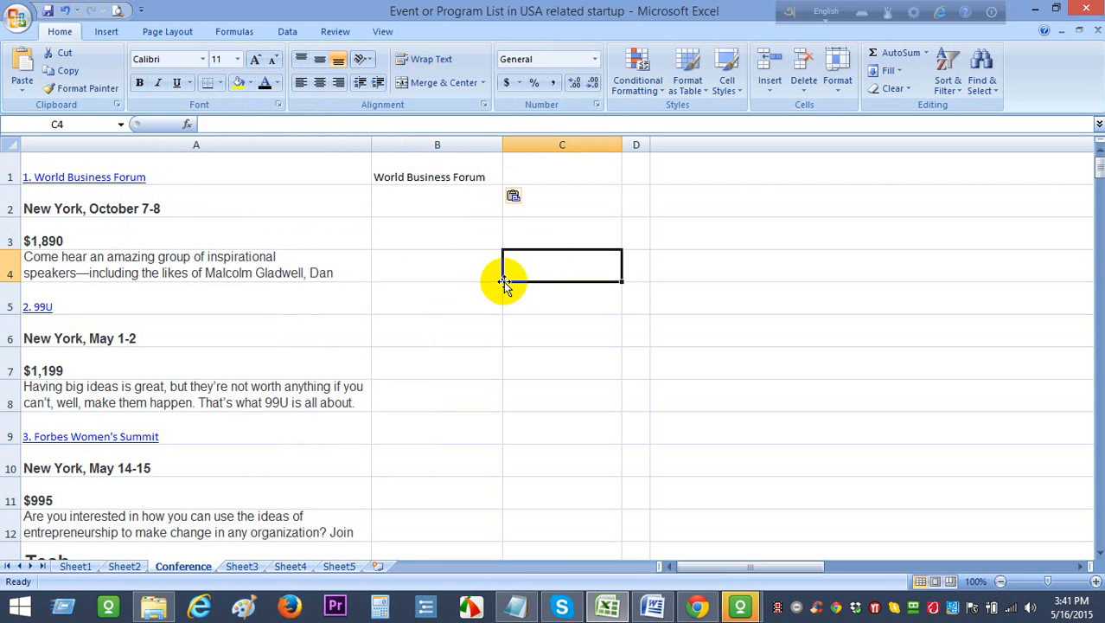
Clear the manually copied conference title from B1.
{"action": "key", "text": "Escape"}
{"action": "left_click", "coordinate": [435, 180]}
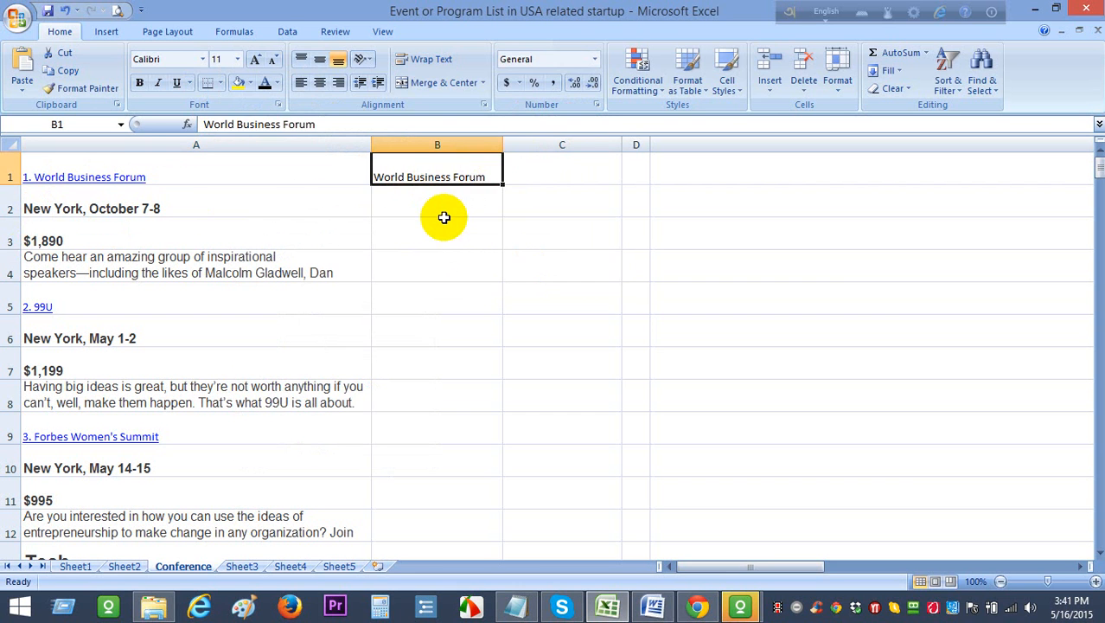
{"action": "key", "text": "Delete"}
{"action": "left_click", "coordinate": [558, 277]}
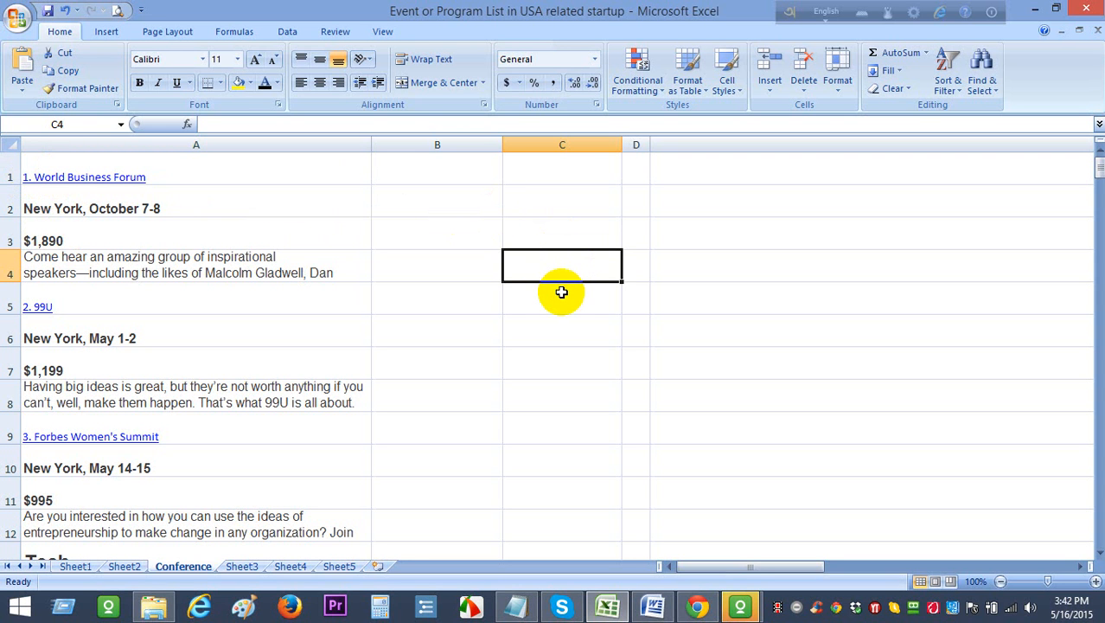
Examine the four stacked cells A1:A4 that form the first conference's record.
{"action": "left_click", "coordinate": [714, 229]}
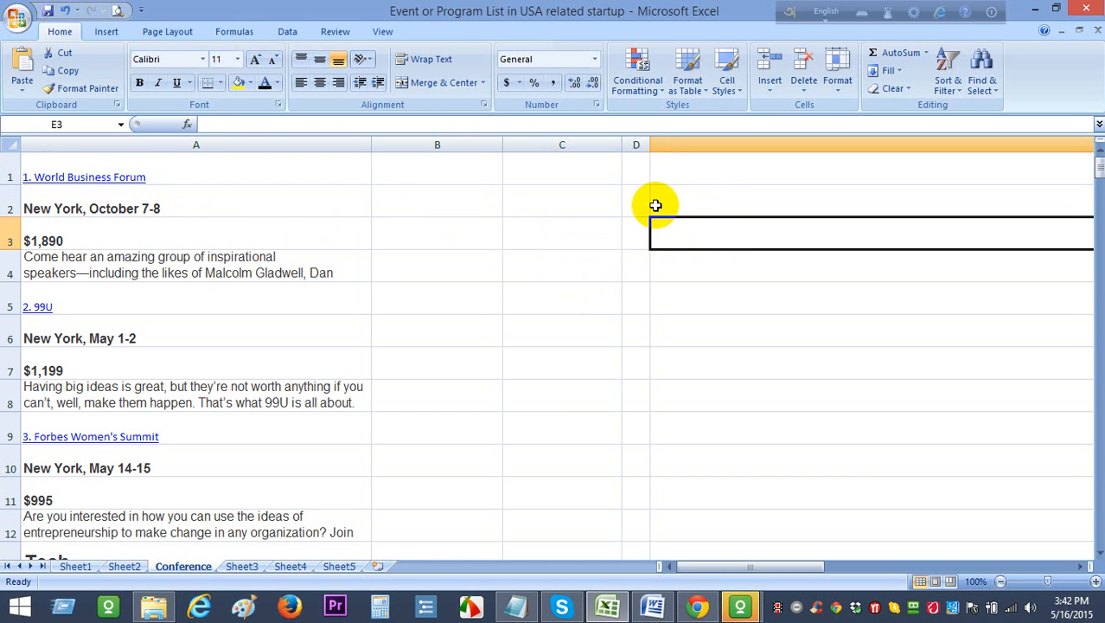
{"action": "left_click_drag", "start_coordinate": [285, 180], "coordinate": [294, 260]}
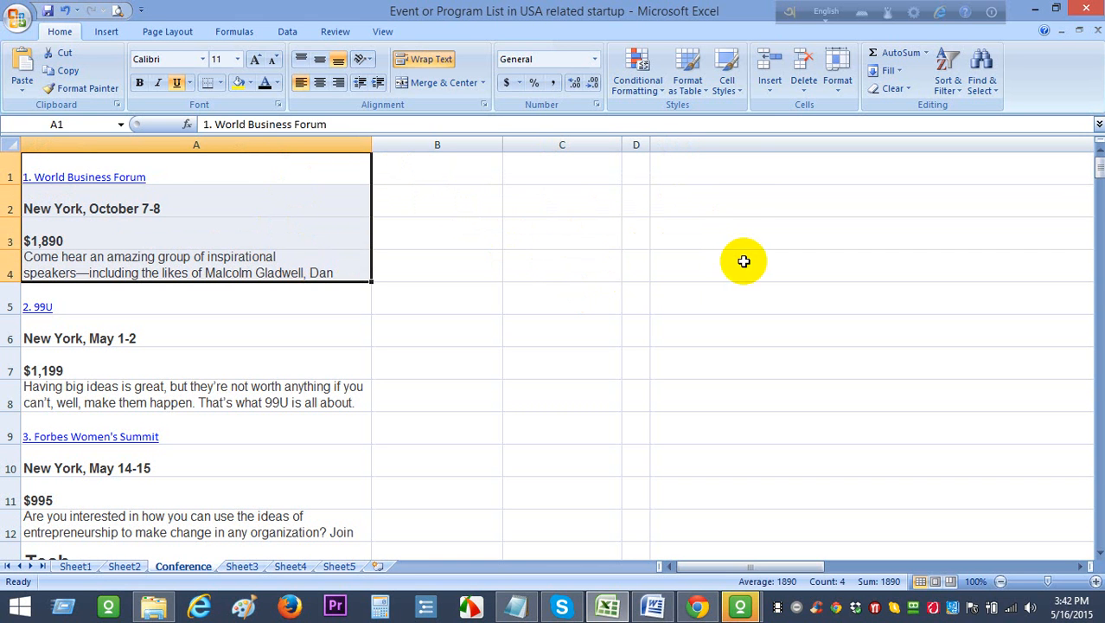
{"action": "left_click", "coordinate": [639, 266]}
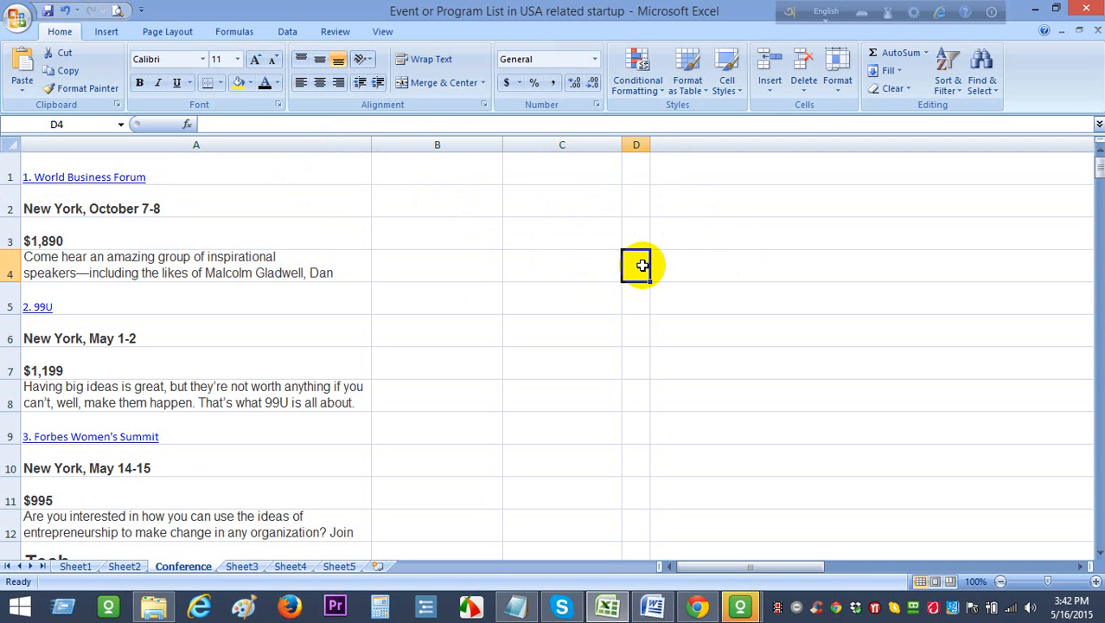
Try to enter a TRANSPOSE formula for the first conference in B1:E1.
{"action": "left_click_drag", "start_coordinate": [444, 170], "coordinate": [732, 154]}
{"action": "left_click_drag", "start_coordinate": [746, 567], "coordinate": [725, 546]}
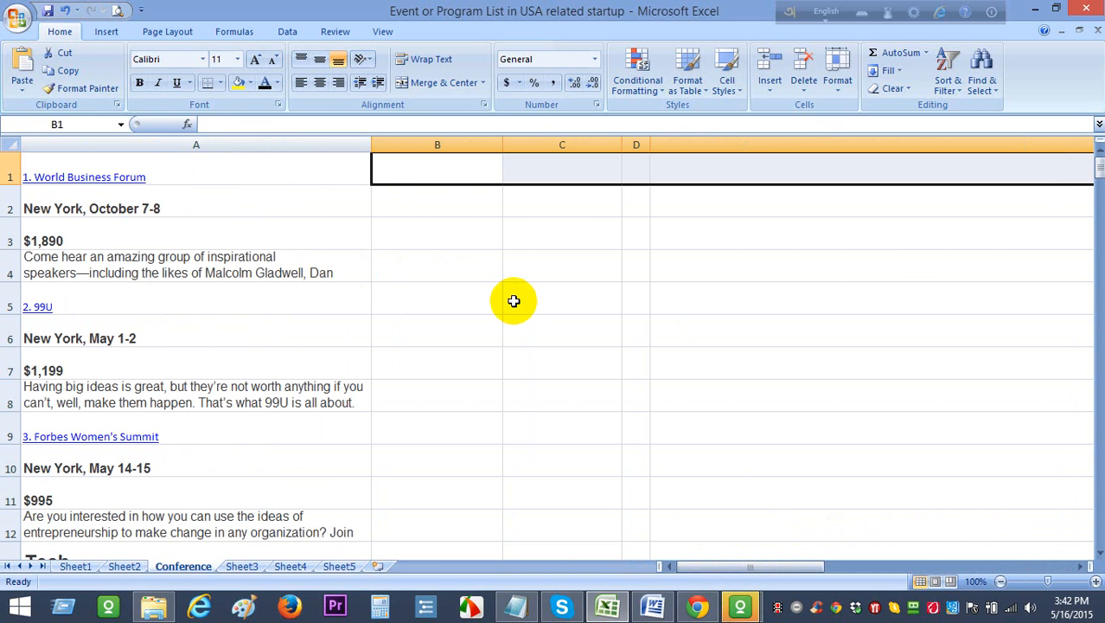
{"action": "type", "text": "="}
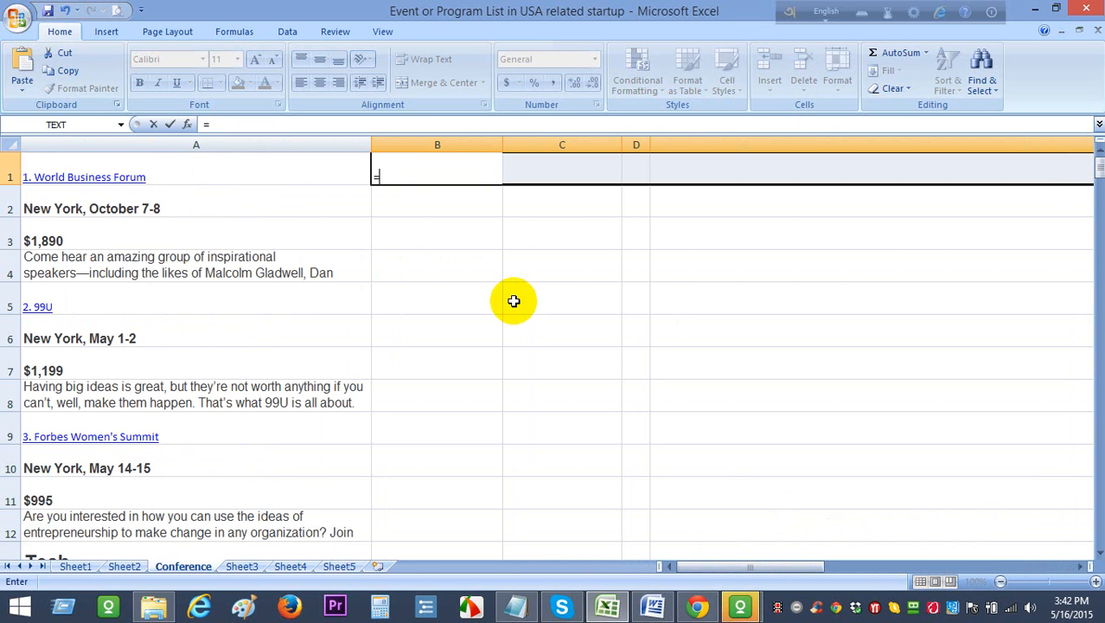
{"action": "type", "text": "tr"}
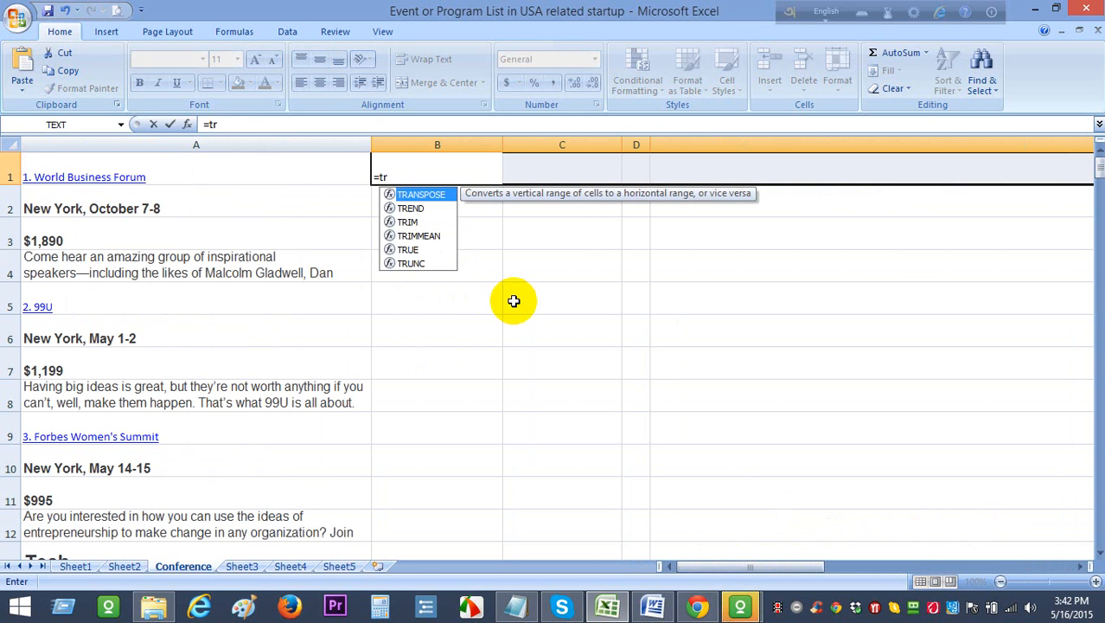
{"action": "type", "text": "ans"}
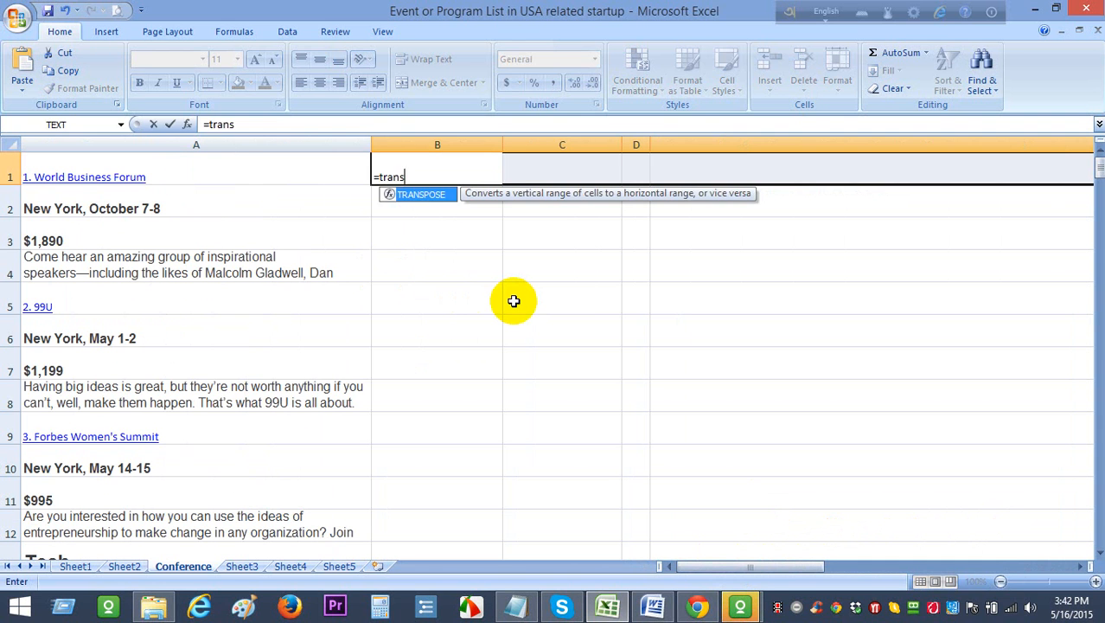
{"action": "key", "text": "Return"}
{"action": "left_click", "coordinate": [465, 169]}
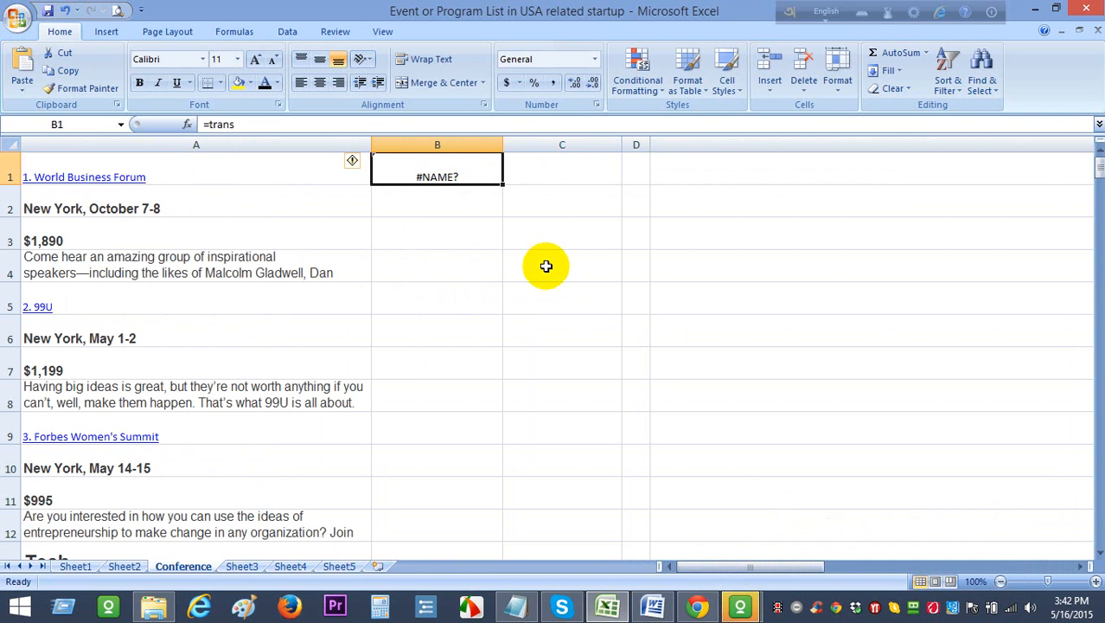
Clear B1:E1 and enter =TRANSPOSE(A1:A4) there as an array formula to lay out the first conference in one row.
{"action": "key", "text": "ctrl+shift+Right"}
{"action": "key", "text": "Delete"}
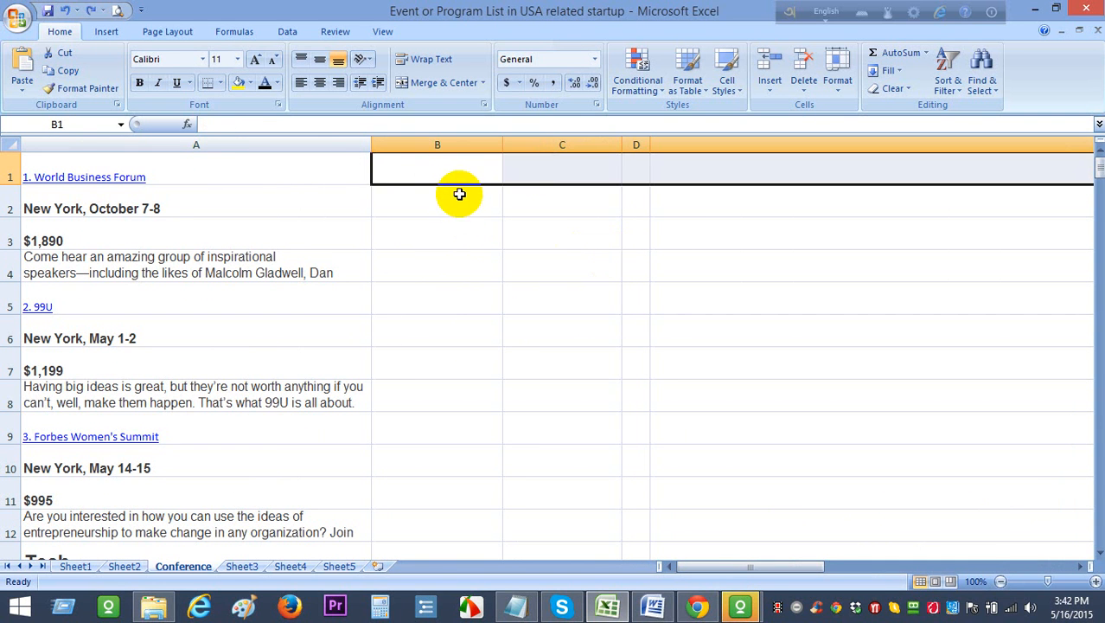
{"action": "type", "text": "=ta"}
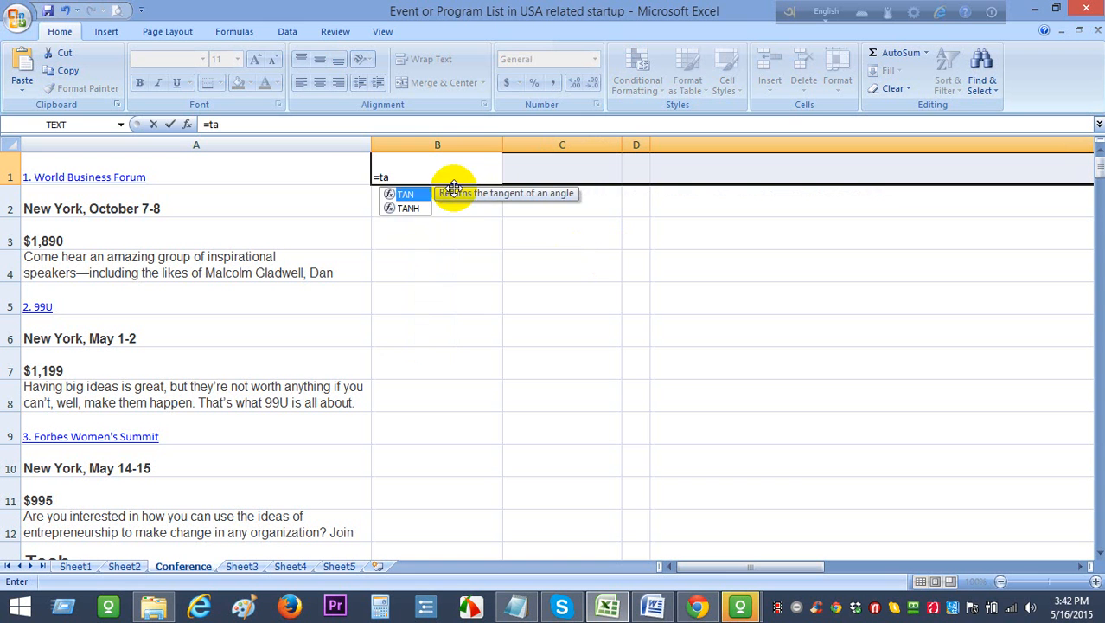
{"action": "key", "text": "BackSpace"}
{"action": "type", "text": "ran"}
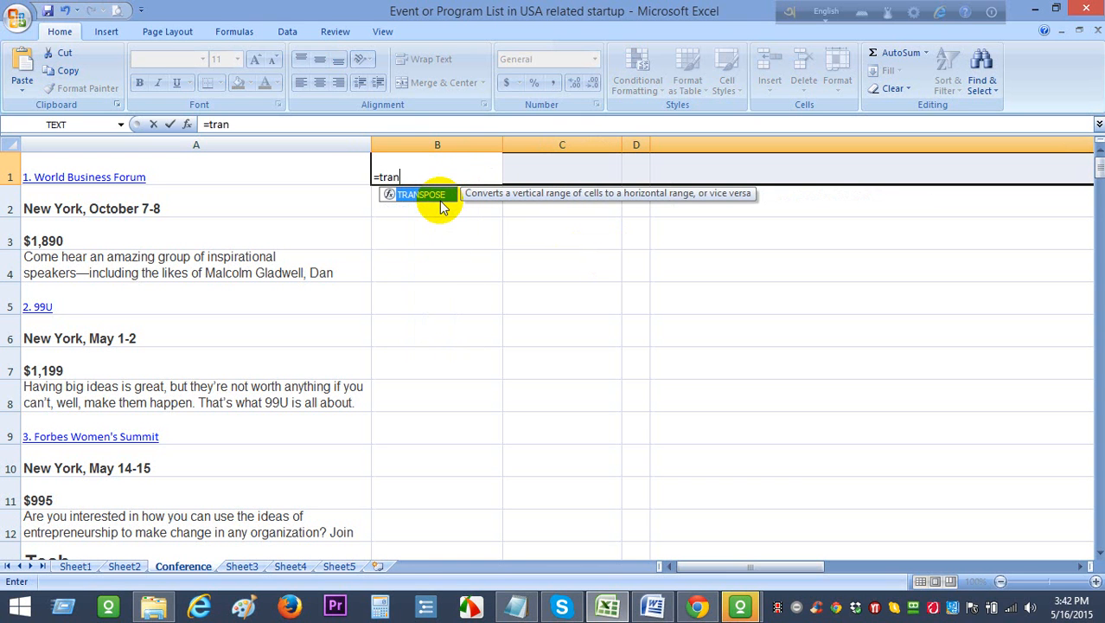
{"action": "double_click", "coordinate": [437, 197]}
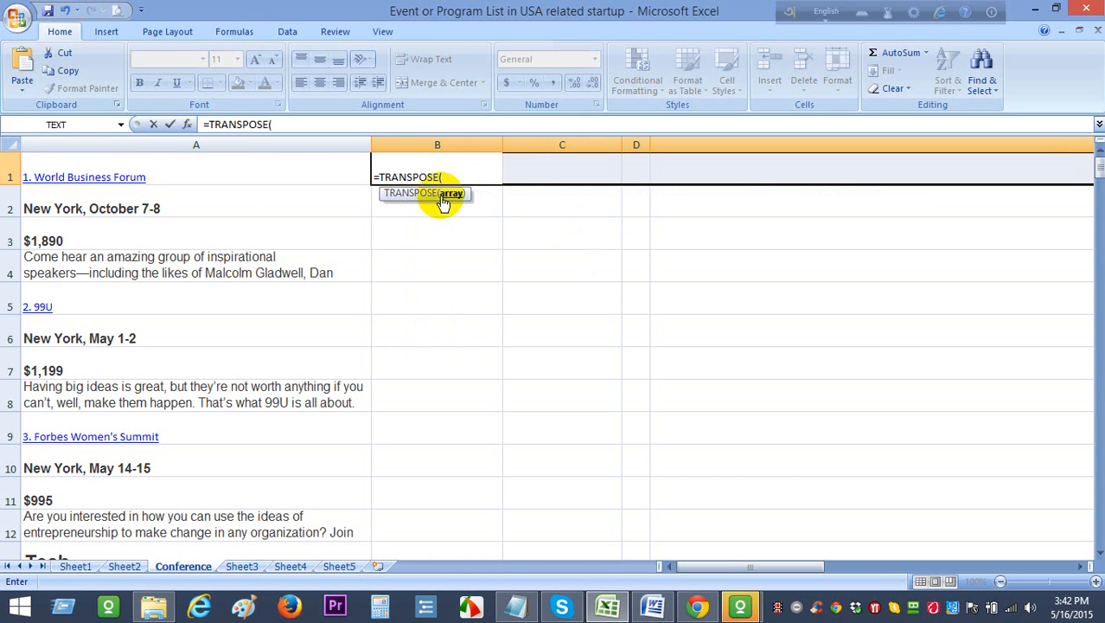
{"action": "left_click_drag", "start_coordinate": [217, 176], "coordinate": [220, 274]}
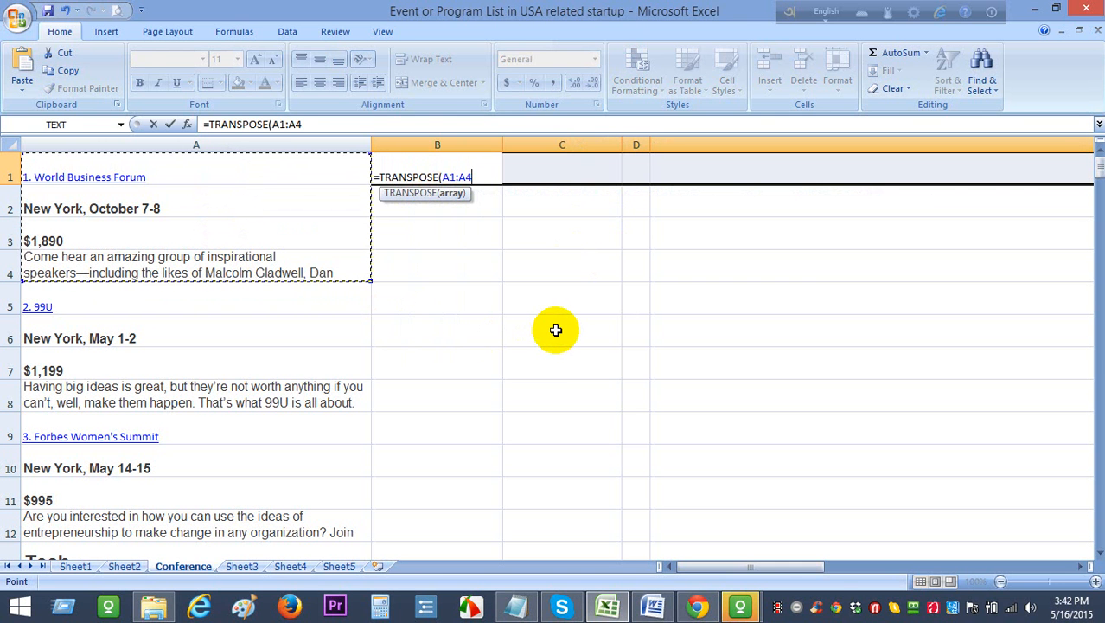
{"action": "key", "text": "ctrl+shift+Return"}
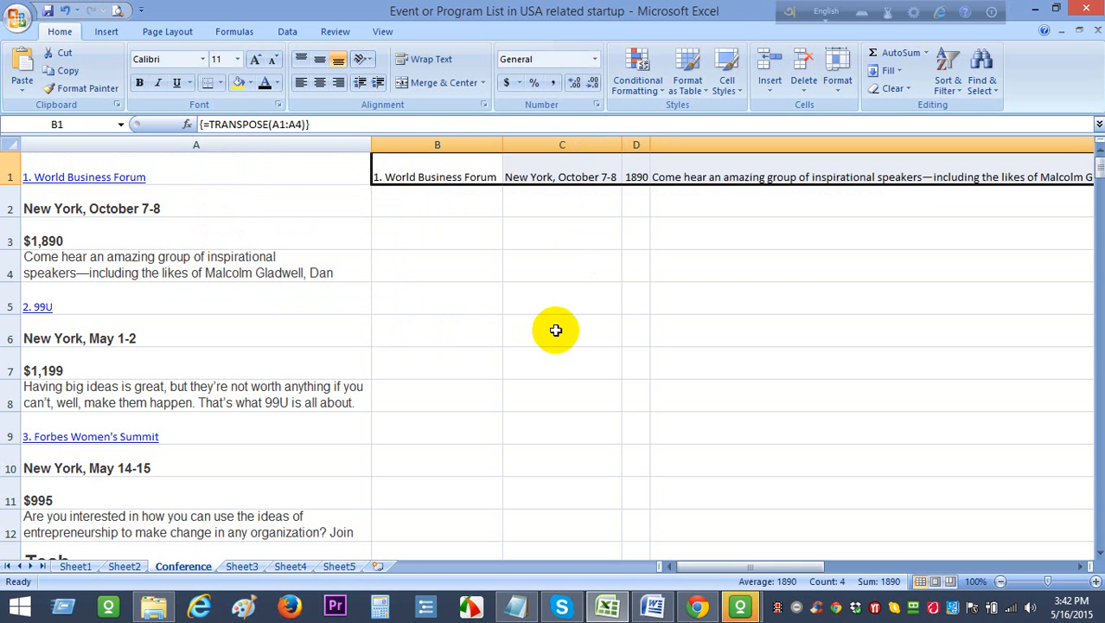
Copy the transposed row B1:E1 to B5 and B9, beside the 99U and Forbes Women's Summit entries.
{"action": "right_click", "coordinate": [460, 171]}
{"action": "left_click", "coordinate": [489, 191]}
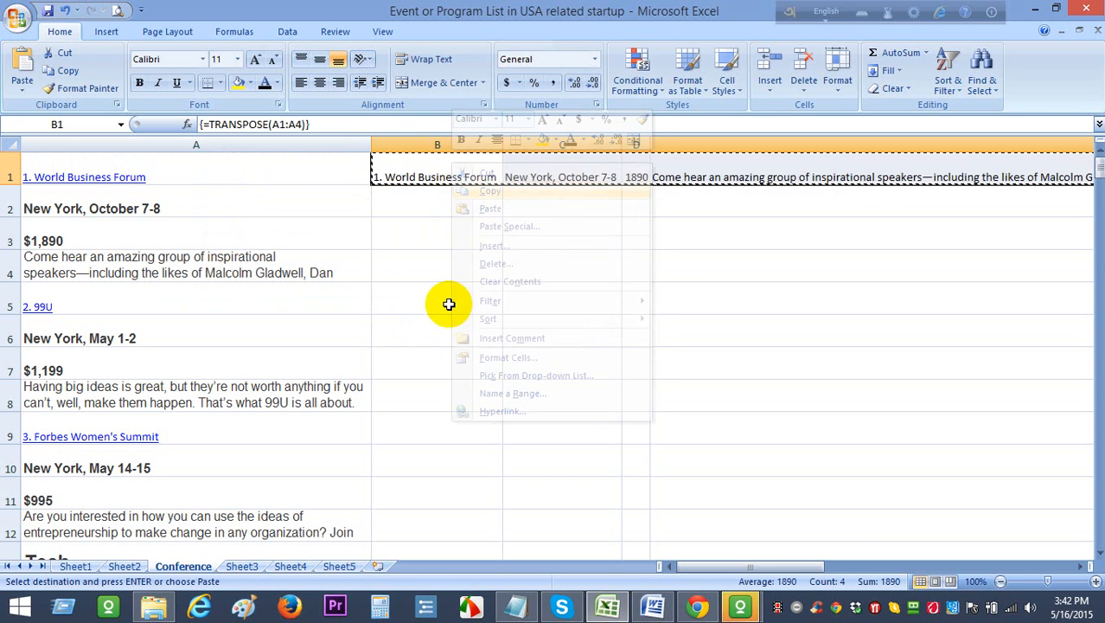
{"action": "left_click", "coordinate": [420, 301]}
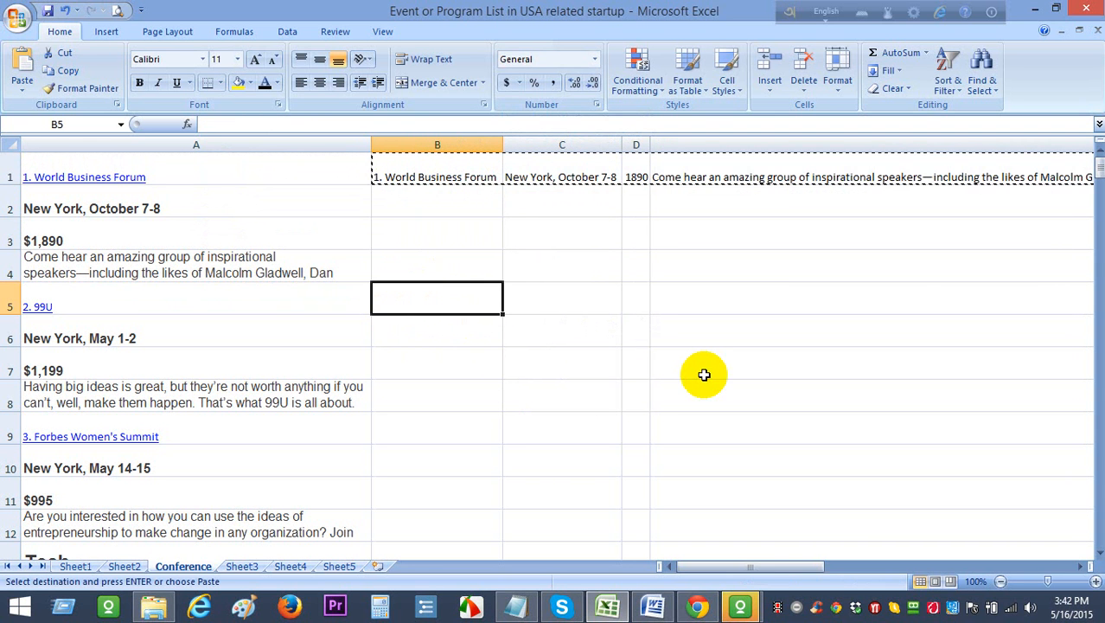
{"action": "key", "text": "ctrl+v"}
{"action": "scroll", "coordinate": [63, 227], "scroll_direction": "down", "scroll_amount": 1}
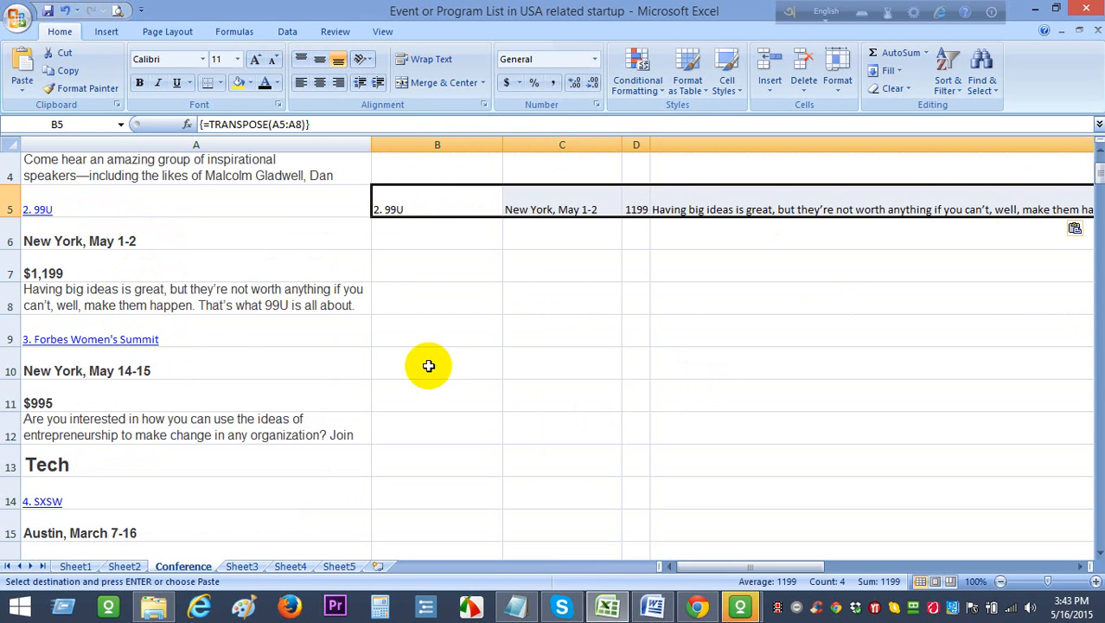
{"action": "left_click", "coordinate": [382, 338]}
{"action": "key", "text": "ctrl+v"}
{"action": "scroll", "coordinate": [505, 378], "scroll_direction": "down", "scroll_amount": 2}
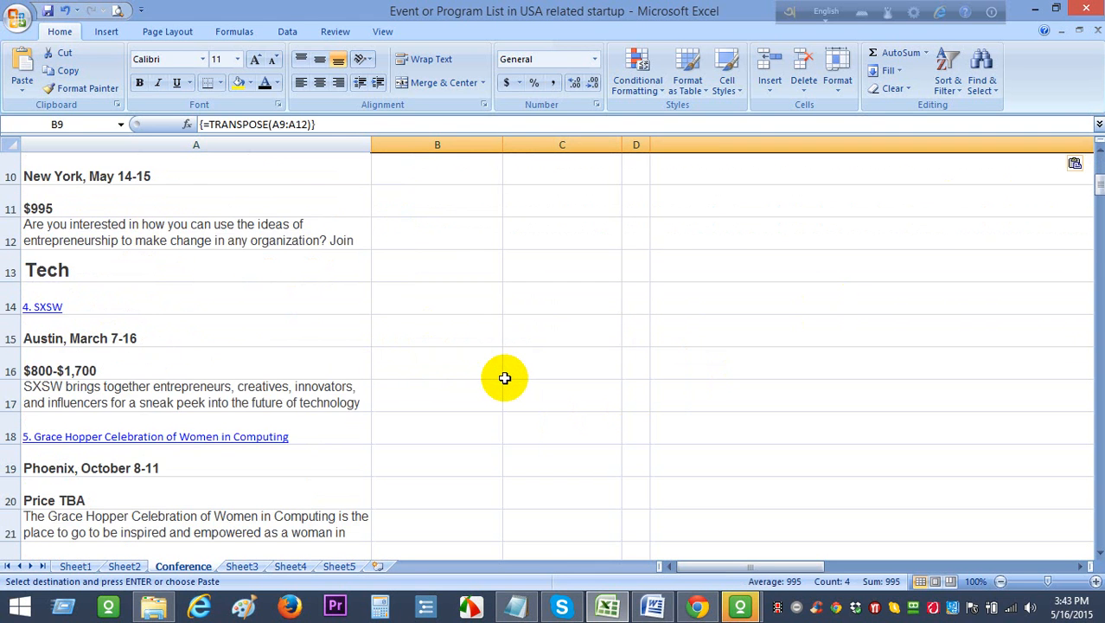
{"action": "scroll", "coordinate": [502, 374], "scroll_direction": "up", "scroll_amount": 1}
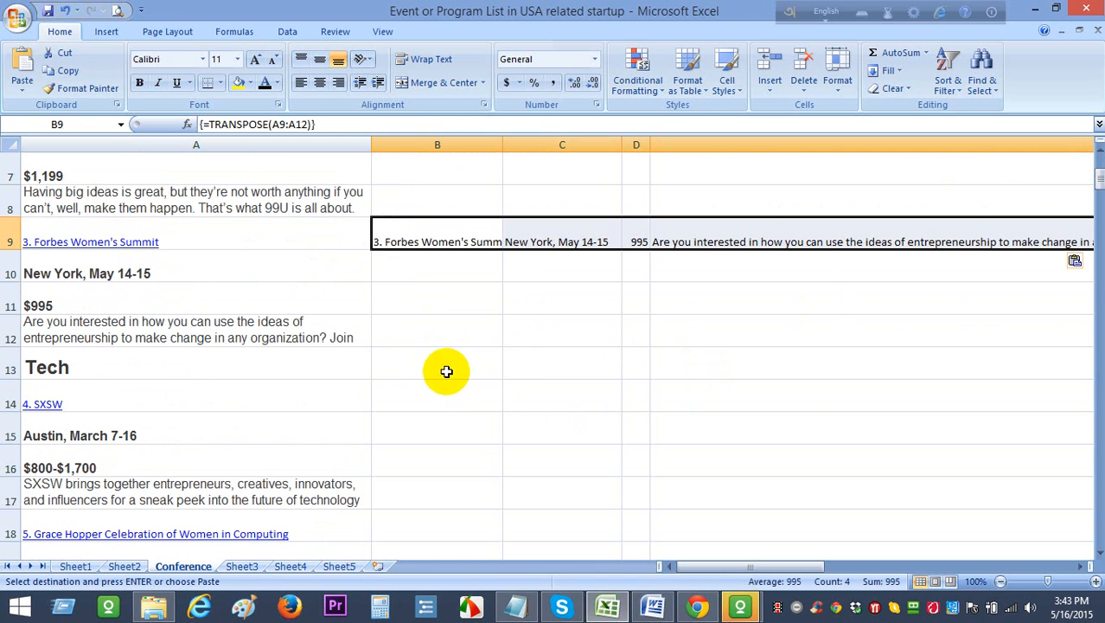
Paste the copied transposed row at B14 and B18, beside the SXSW and Grace Hopper Celebration entries.
{"action": "left_click", "coordinate": [437, 400]}
{"action": "key", "text": "ctrl+v"}
{"action": "scroll", "coordinate": [523, 396], "scroll_direction": "down", "scroll_amount": 2}
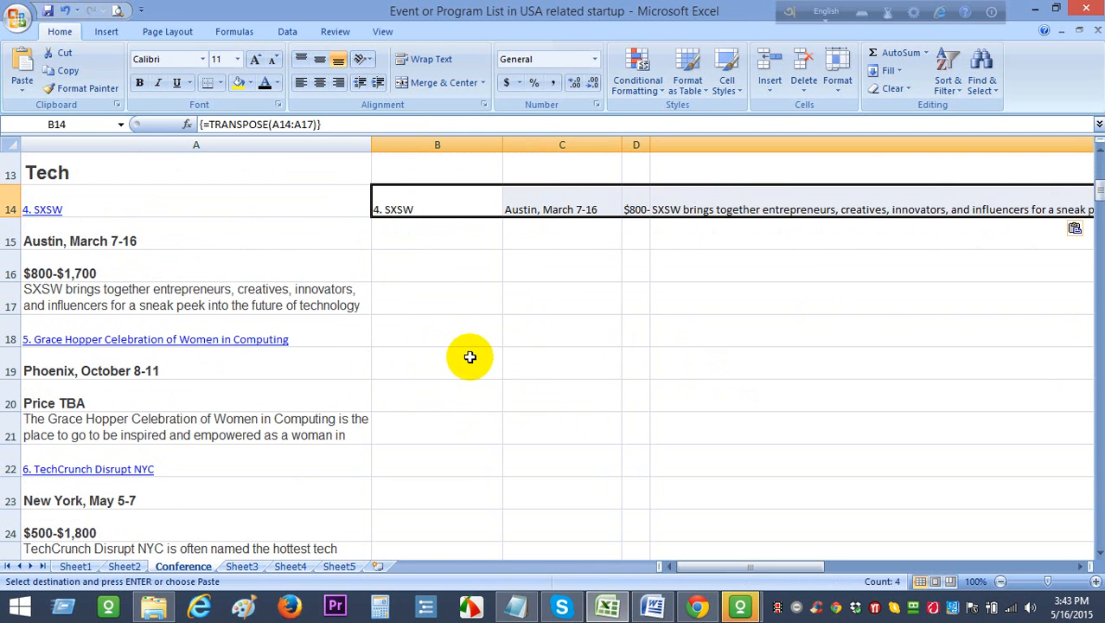
{"action": "left_click", "coordinate": [460, 337]}
{"action": "key", "text": "ctrl+v"}
{"action": "scroll", "coordinate": [663, 398], "scroll_direction": "down", "scroll_amount": 1}
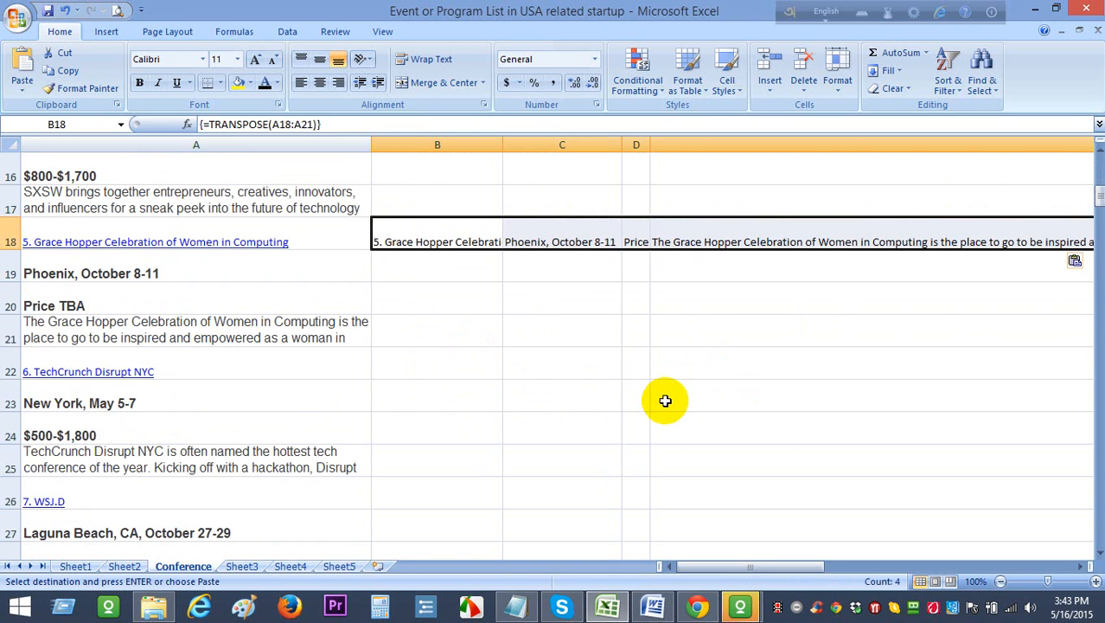
Copy columns B to E of the Conference sheet, switch to Notepad and replace its old text with the copied data.
{"action": "scroll", "coordinate": [662, 398], "scroll_direction": "up", "scroll_amount": 5}
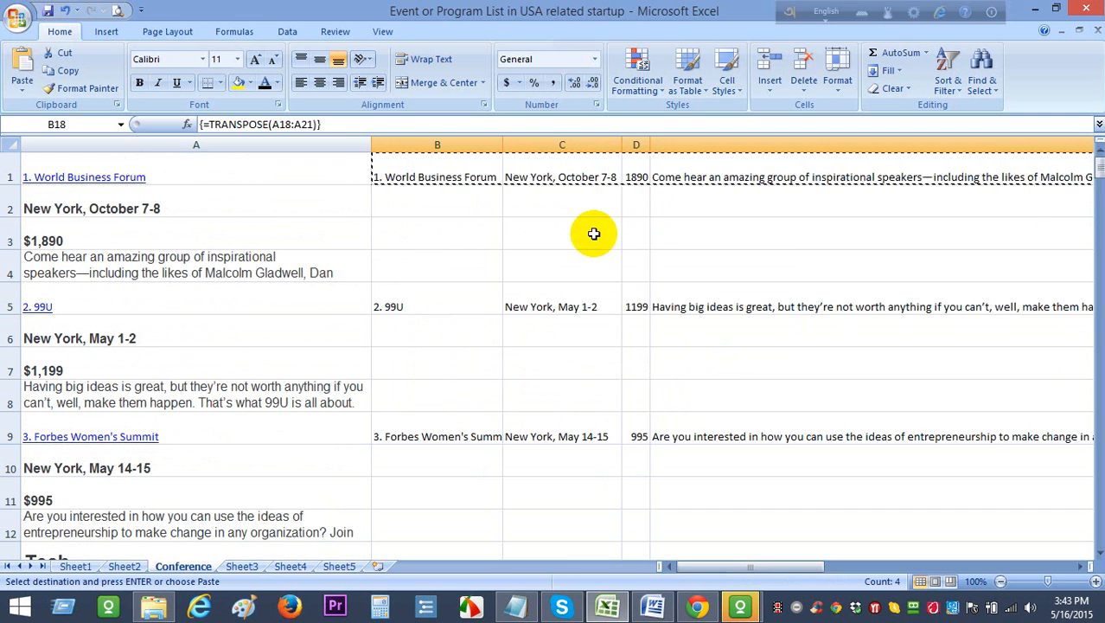
{"action": "left_click", "coordinate": [702, 232]}
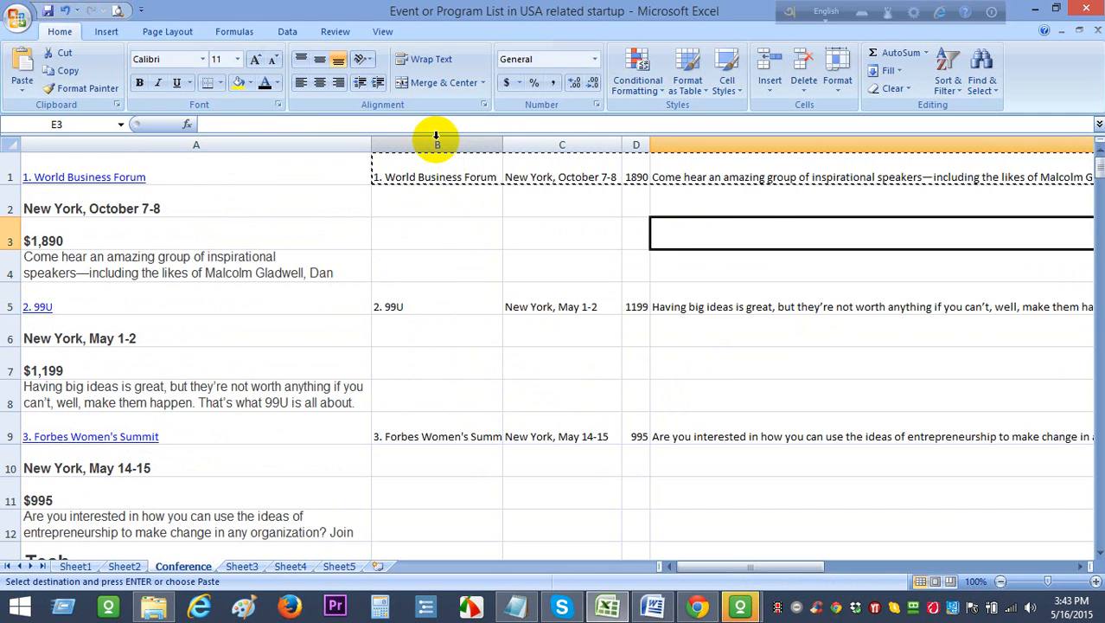
{"action": "left_click_drag", "start_coordinate": [437, 138], "coordinate": [958, 144]}
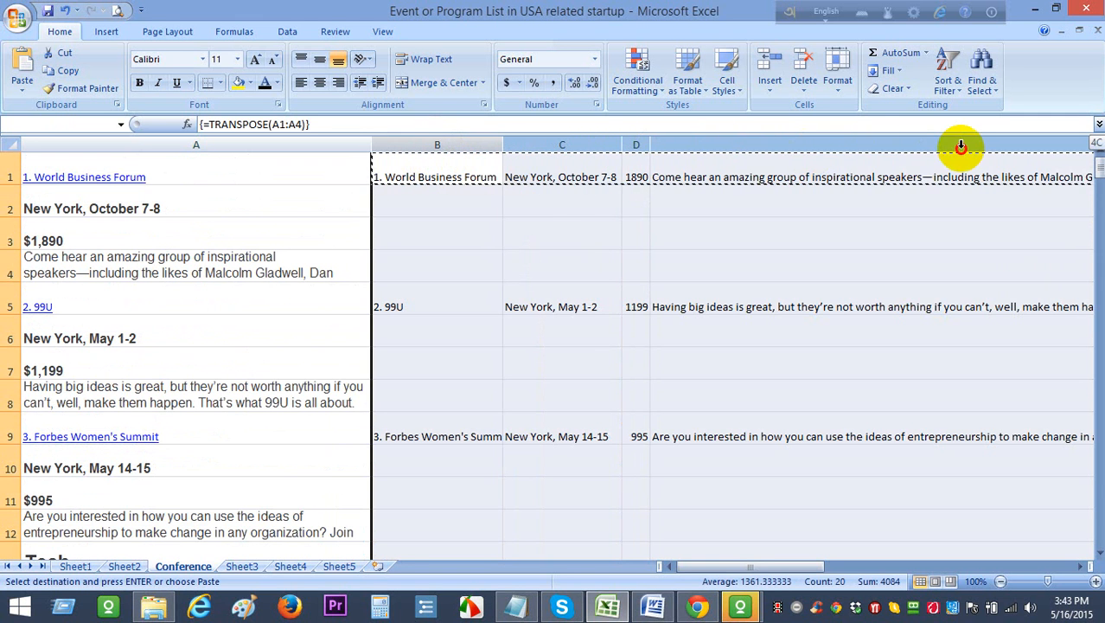
{"action": "right_click", "coordinate": [778, 169]}
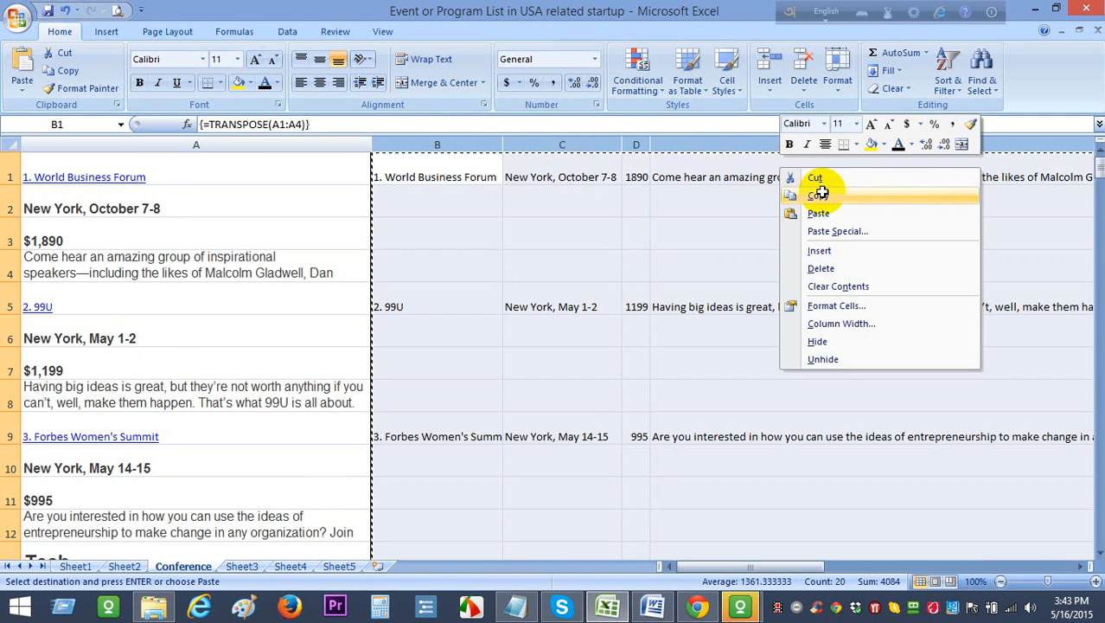
{"action": "left_click", "coordinate": [819, 182]}
{"action": "left_click", "coordinate": [518, 608]}
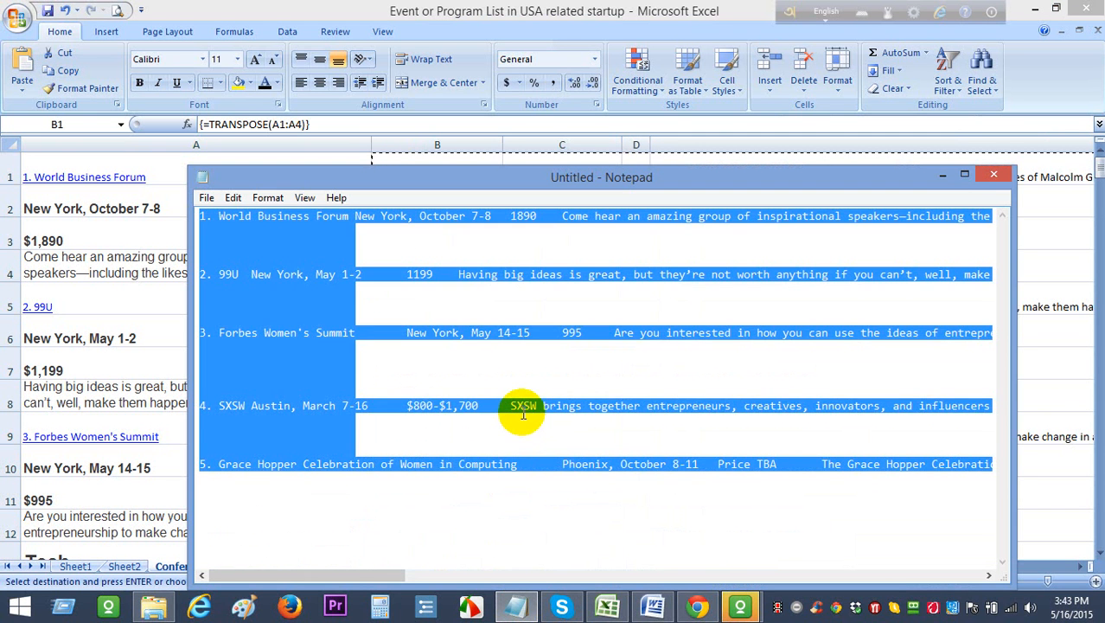
{"action": "key", "text": "Delete"}
{"action": "key", "text": "ctrl+v"}
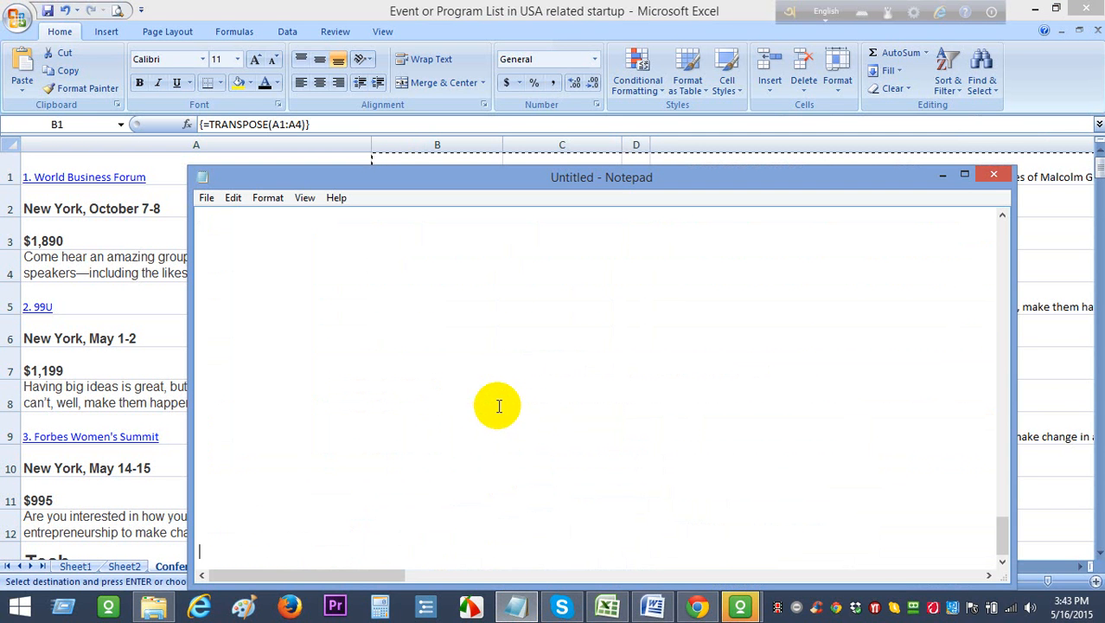
Copy the Conference sheet's columns B to E again and try pasting them into the Notepad document.
{"action": "left_click", "coordinate": [608, 610]}
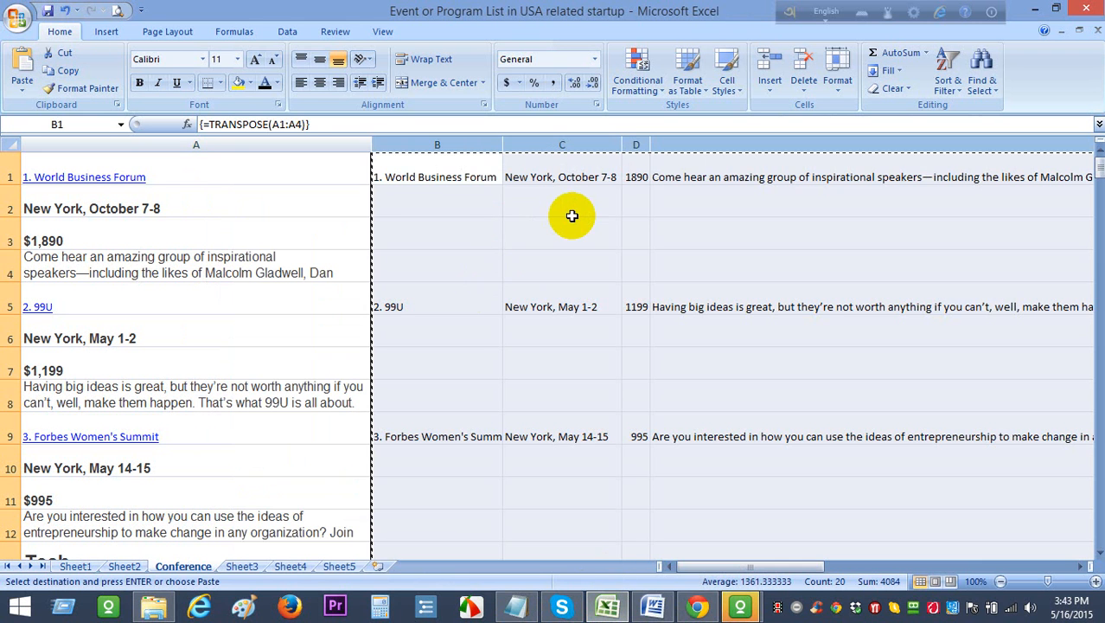
{"action": "left_click", "coordinate": [523, 263]}
{"action": "left_click_drag", "start_coordinate": [437, 144], "coordinate": [920, 138]}
{"action": "right_click", "coordinate": [906, 143]}
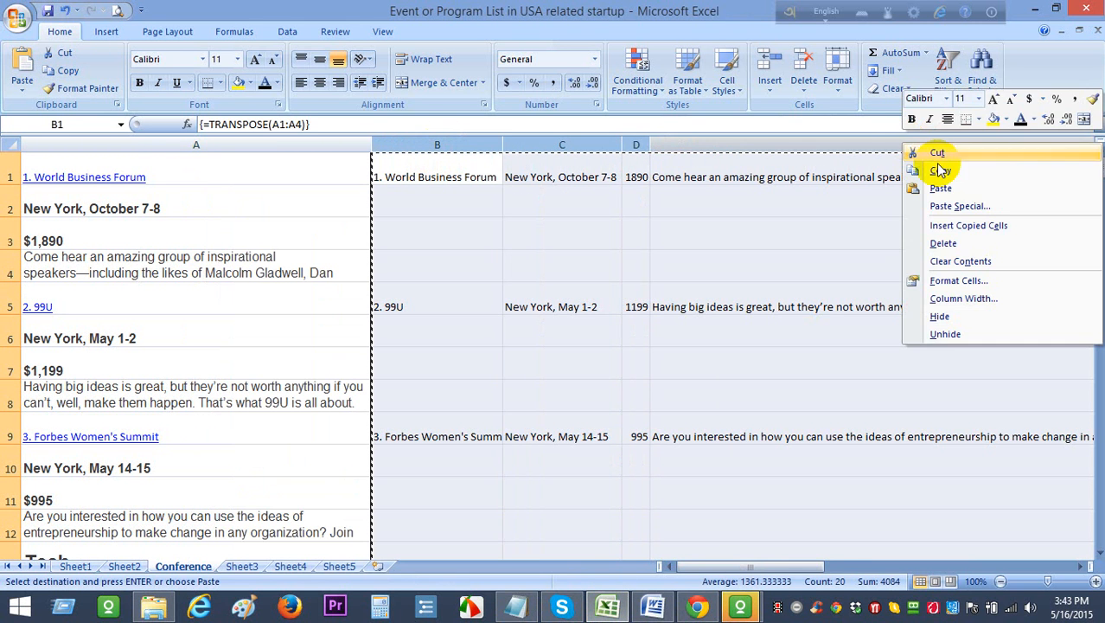
{"action": "left_click_drag", "start_coordinate": [752, 567], "coordinate": [877, 541]}
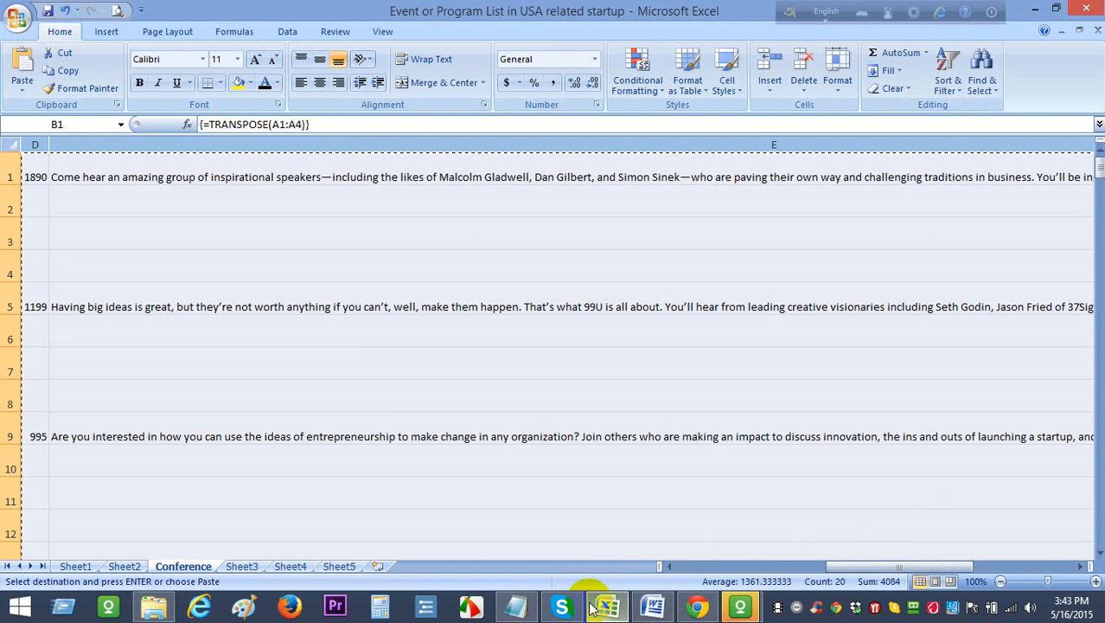
{"action": "left_click", "coordinate": [516, 604]}
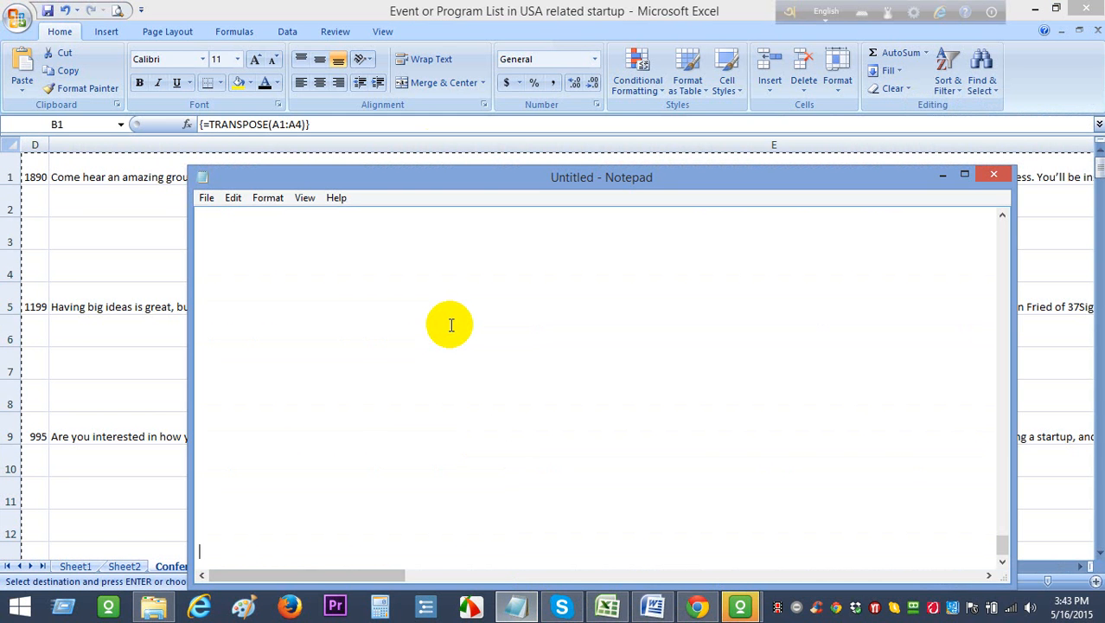
{"action": "right_click", "coordinate": [437, 257]}
{"action": "left_click", "coordinate": [477, 327]}
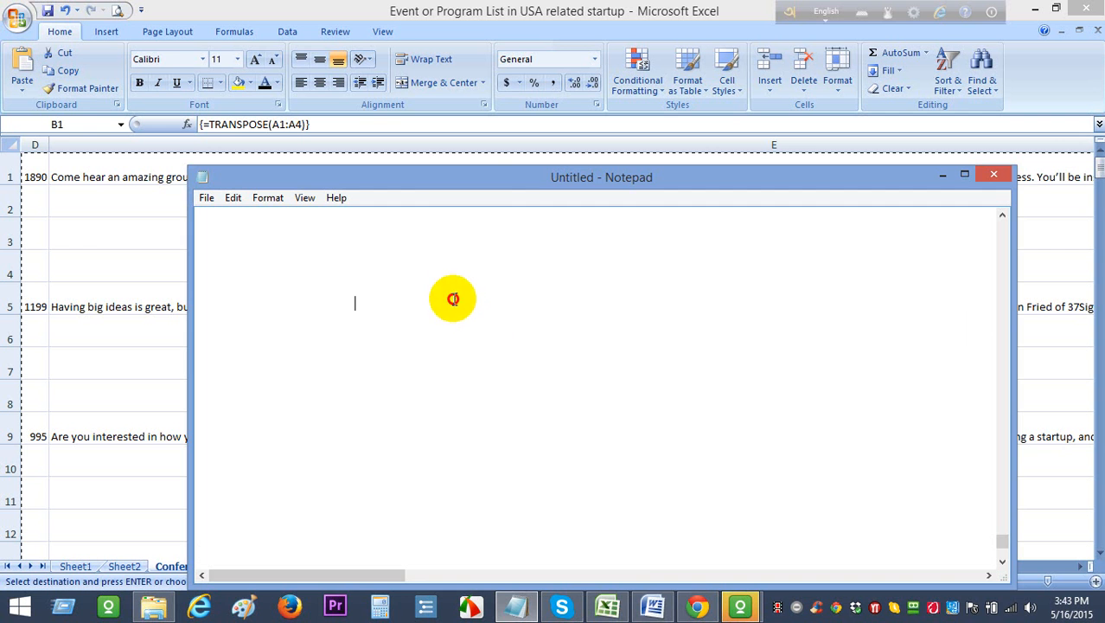
Return to Excel and set the width of column E on the Conference sheet to 25.
{"action": "left_click", "coordinate": [620, 607]}
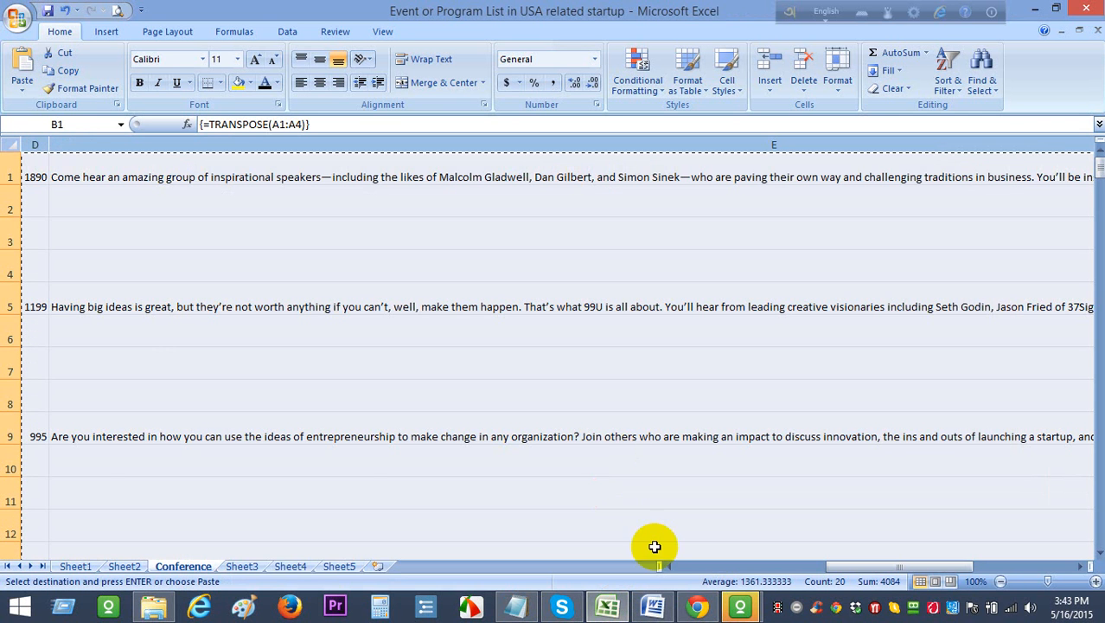
{"action": "left_click_drag", "start_coordinate": [851, 564], "coordinate": [790, 536]}
{"action": "left_click", "coordinate": [763, 359]}
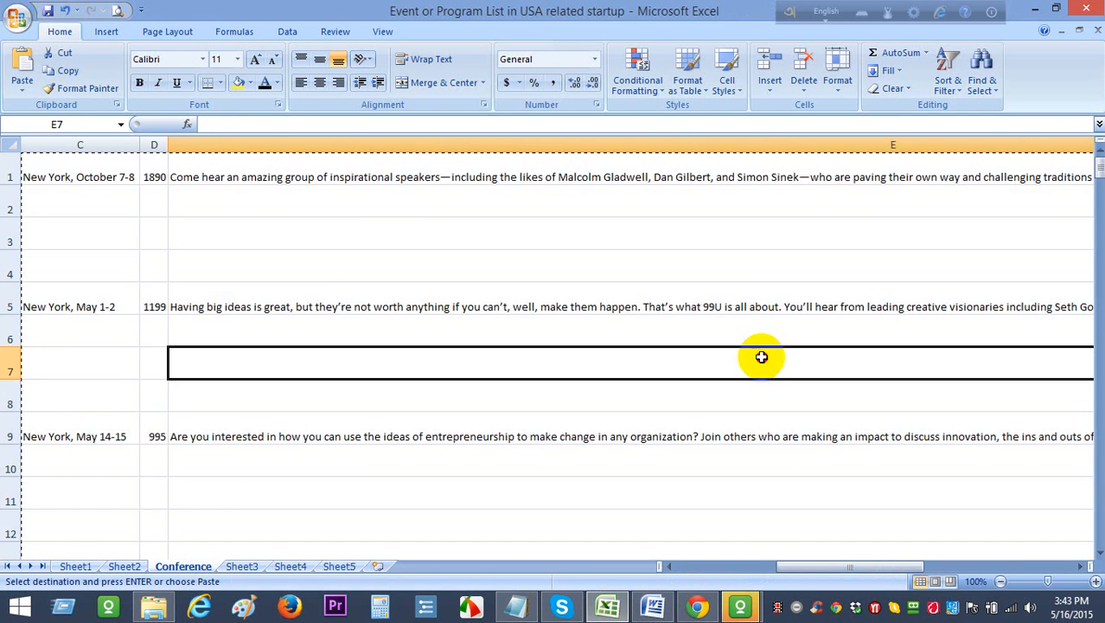
{"action": "left_click", "coordinate": [672, 144]}
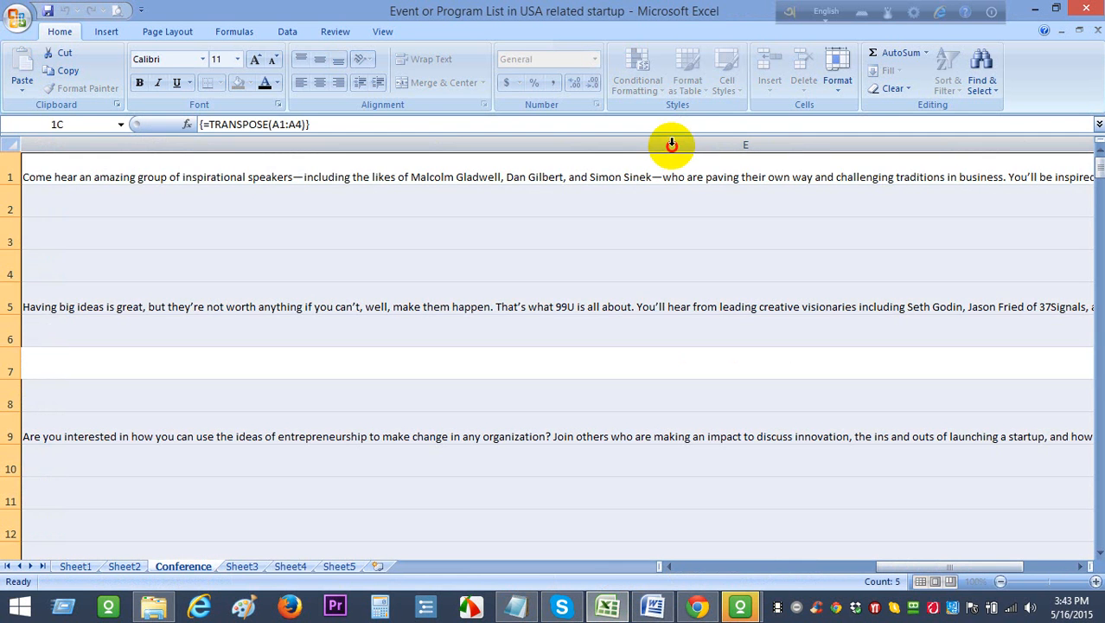
{"action": "left_click", "coordinate": [838, 77]}
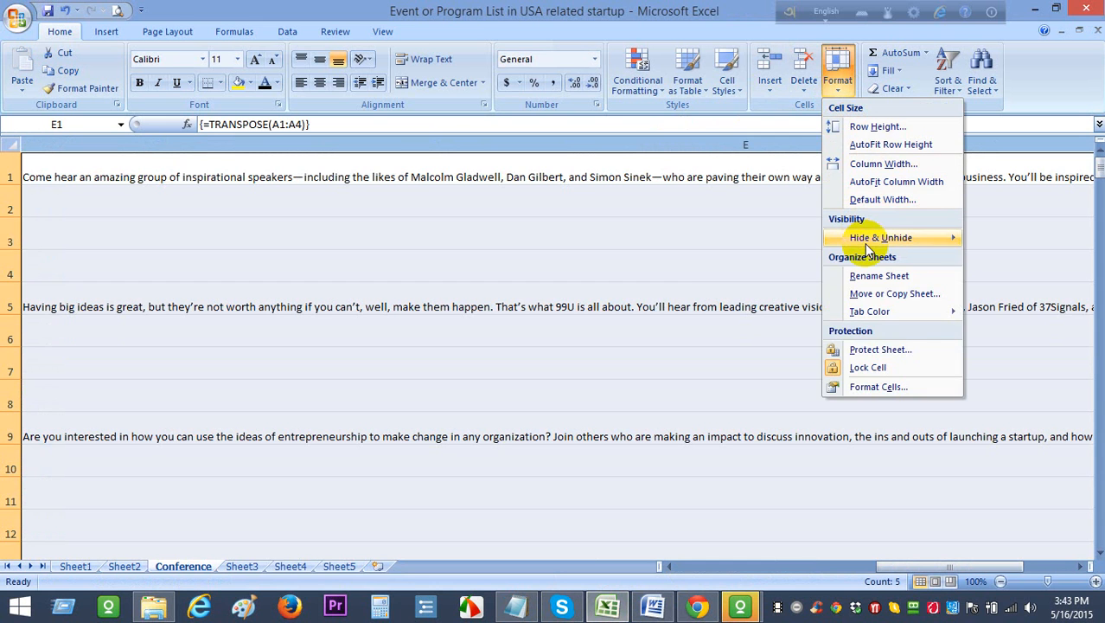
{"action": "left_click", "coordinate": [857, 164]}
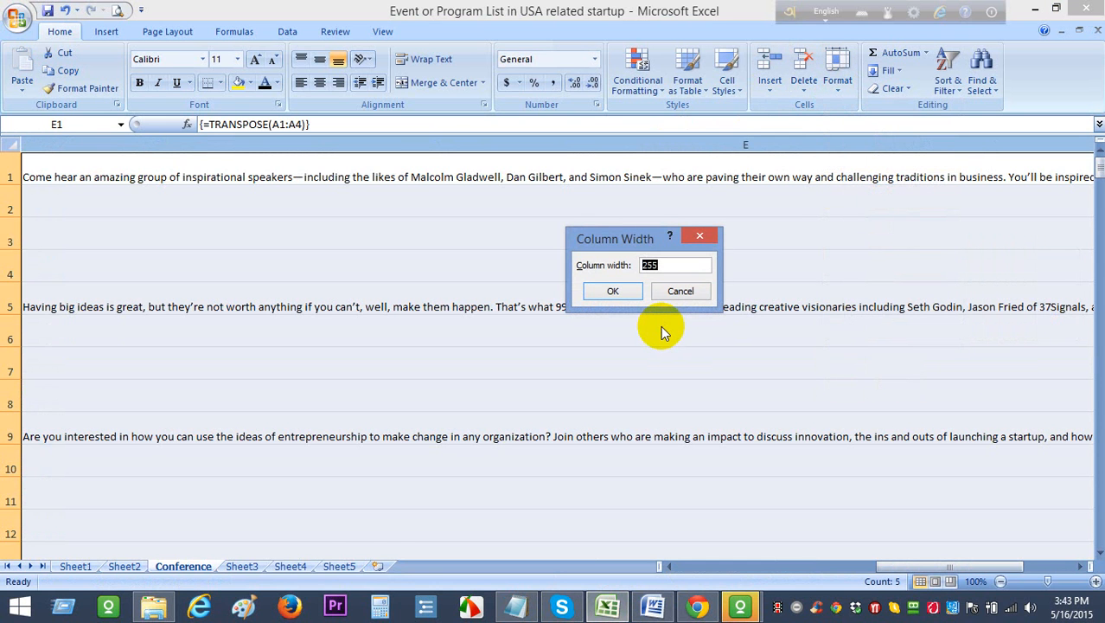
{"action": "type", "text": "25"}
{"action": "key", "text": "Return"}
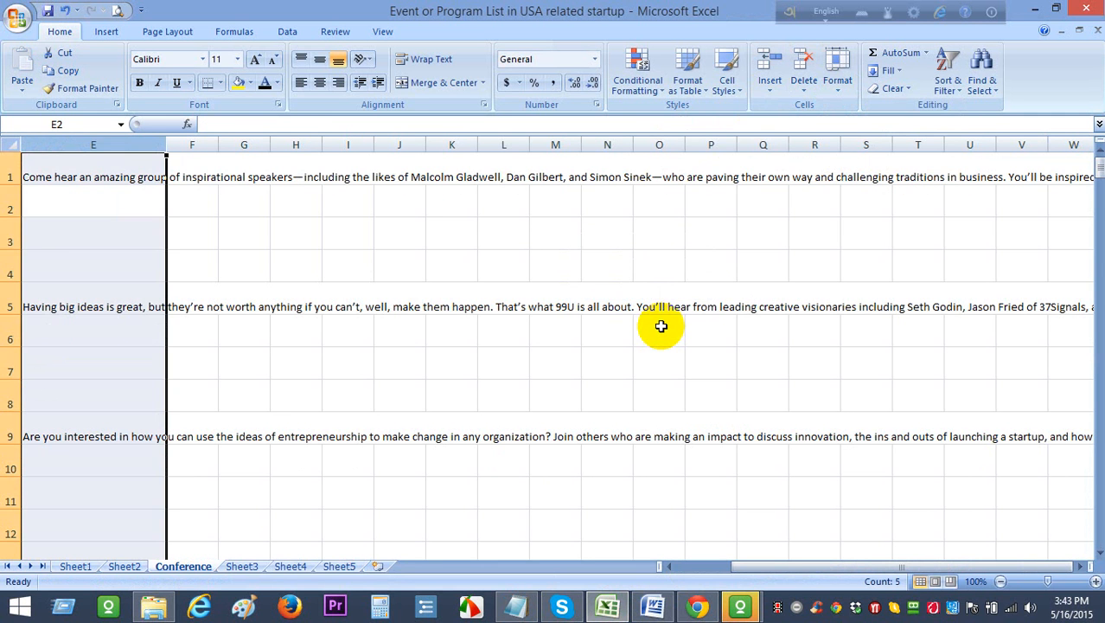
Narrow column C of the Conference sheet.
{"action": "left_click", "coordinate": [661, 327]}
{"action": "left_click_drag", "start_coordinate": [743, 566], "coordinate": [642, 570]}
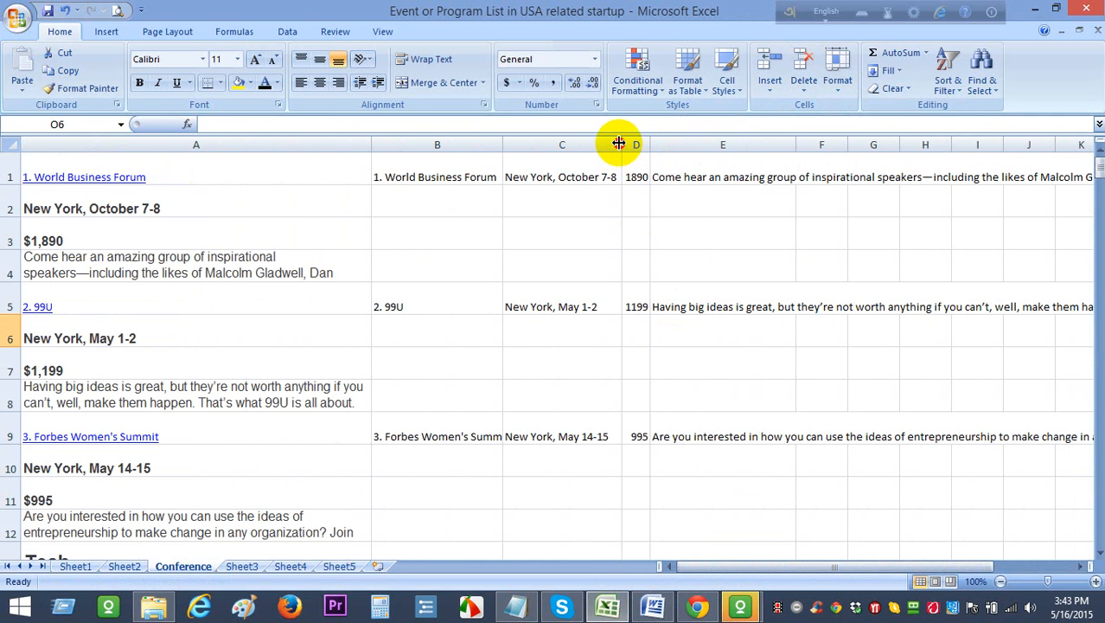
{"action": "left_click_drag", "start_coordinate": [619, 143], "coordinate": [580, 144]}
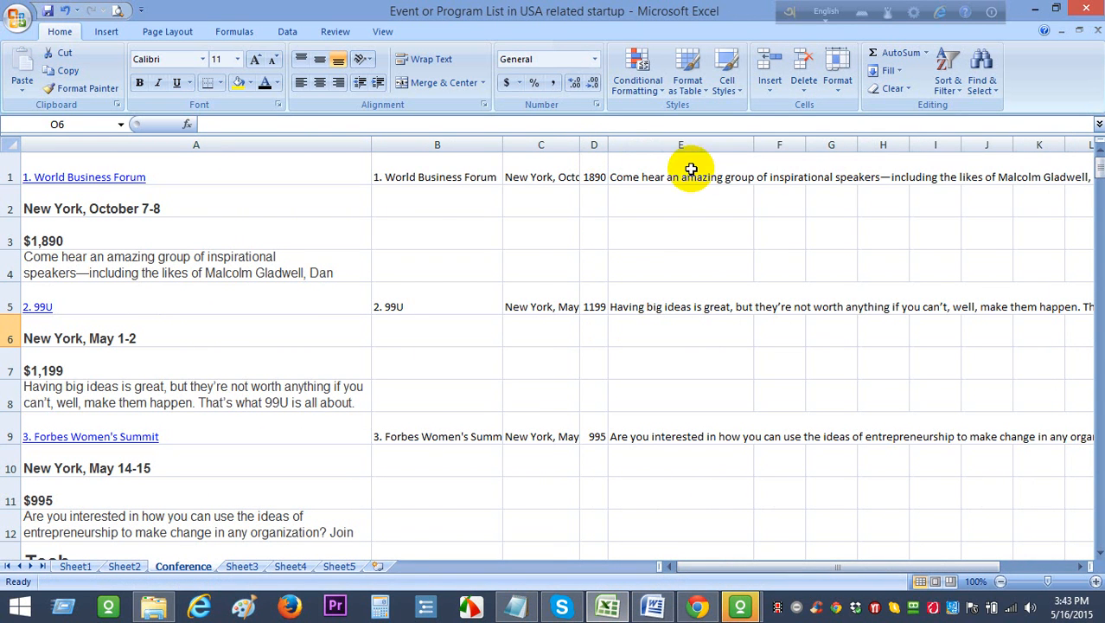
{"action": "left_click_drag", "start_coordinate": [424, 173], "coordinate": [660, 190]}
{"action": "left_click", "coordinate": [762, 238]}
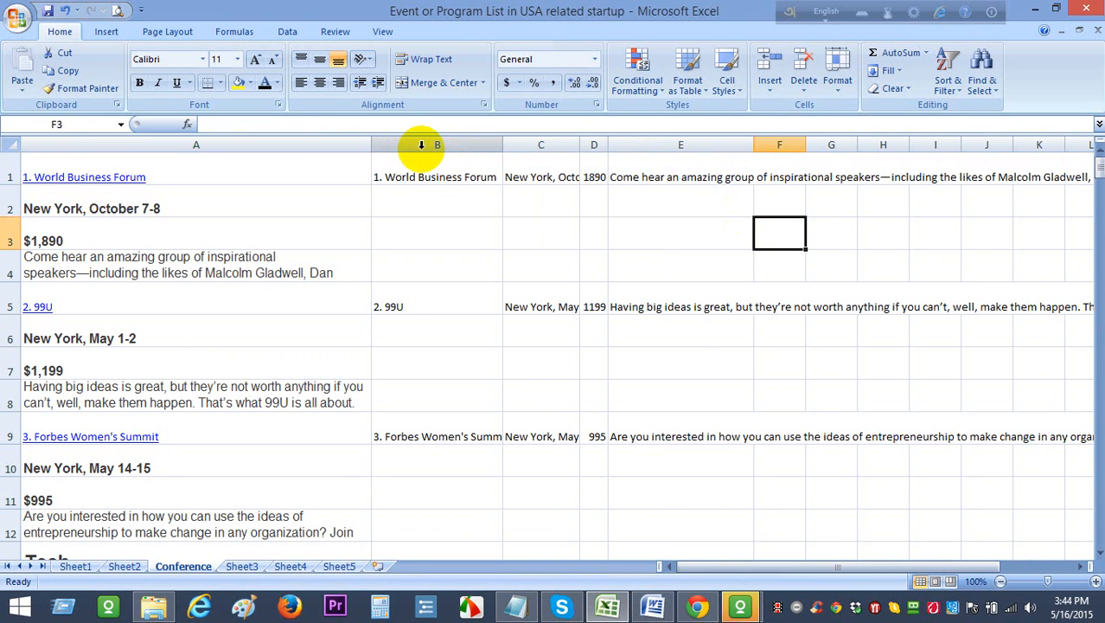
Copy the resized columns B to E and paste them into the open Notepad document.
{"action": "left_click_drag", "start_coordinate": [425, 145], "coordinate": [671, 147]}
{"action": "right_click", "coordinate": [671, 147]}
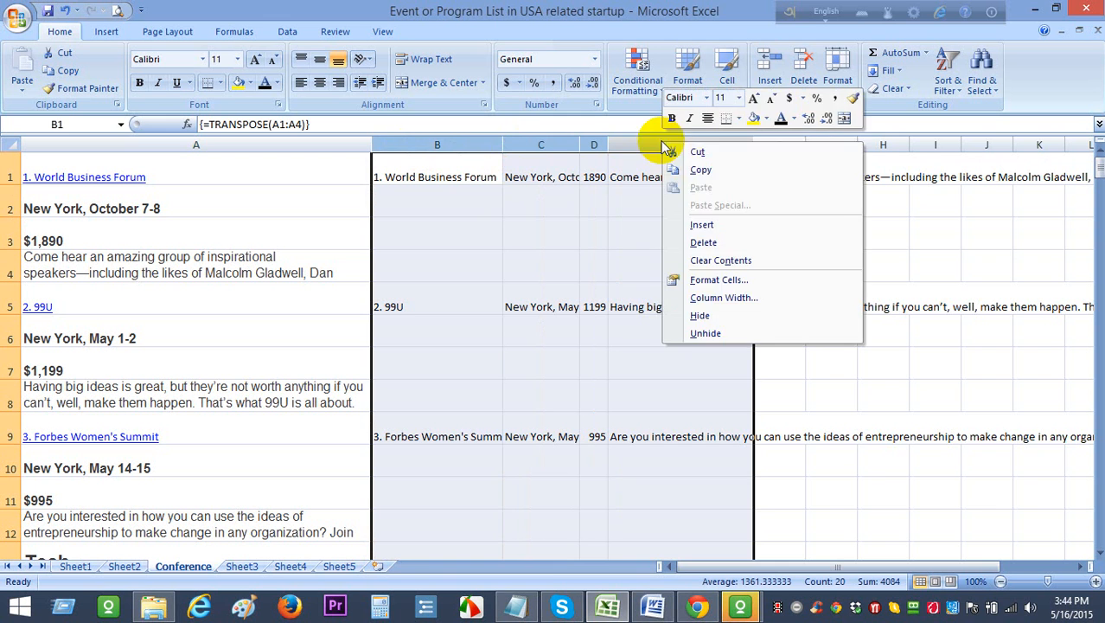
{"action": "left_click", "coordinate": [703, 168]}
{"action": "left_click", "coordinate": [516, 605]}
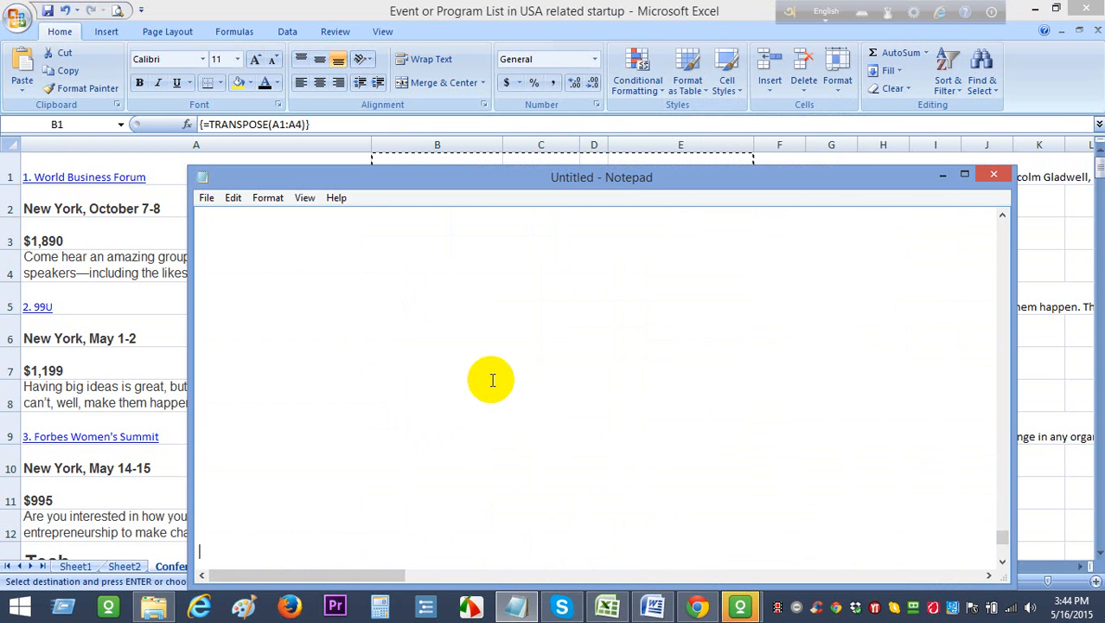
{"action": "right_click", "coordinate": [206, 215]}
{"action": "left_click", "coordinate": [247, 279]}
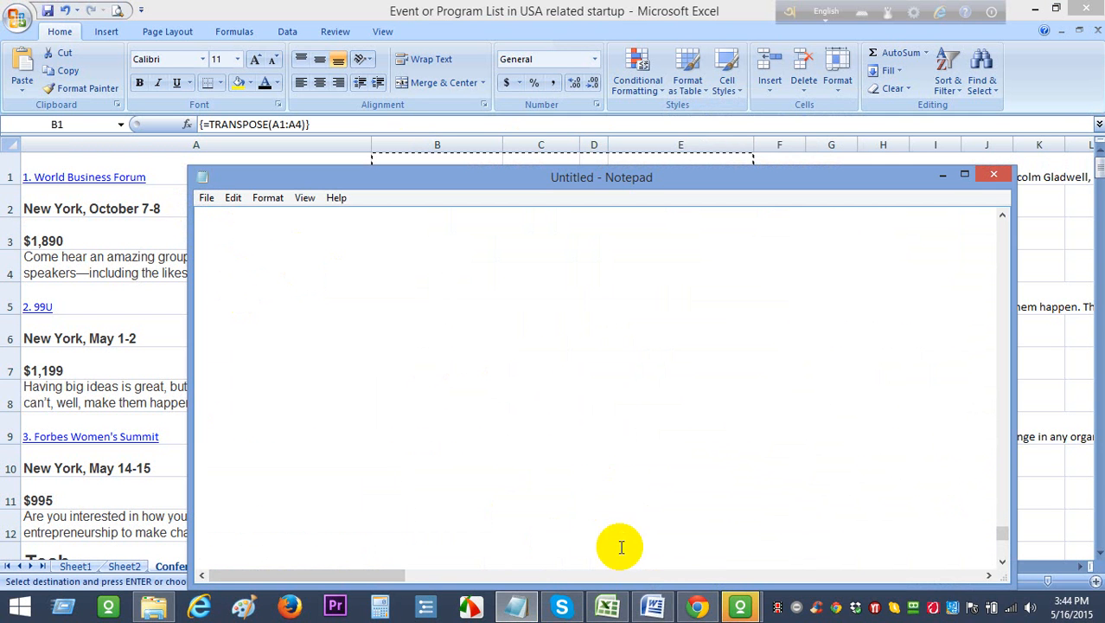
Copy only the range B1:E14 from Excel into Notepad and remove the indentation before the World Business Forum line.
{"action": "left_click", "coordinate": [608, 607]}
{"action": "left_click", "coordinate": [558, 328]}
{"action": "left_click_drag", "start_coordinate": [469, 175], "coordinate": [648, 463]}
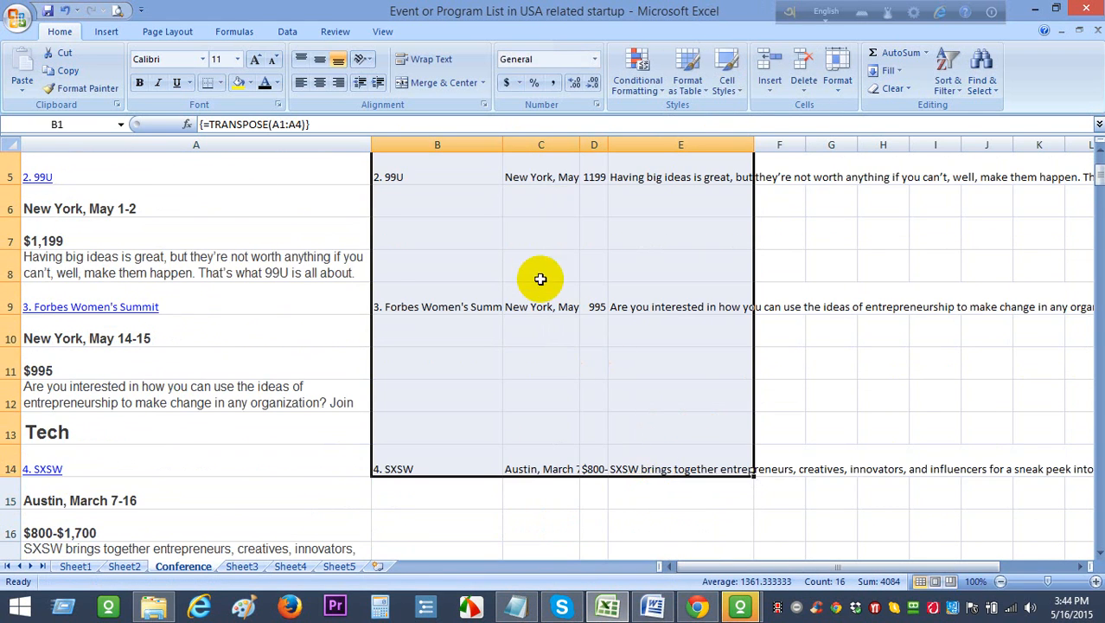
{"action": "right_click", "coordinate": [537, 274]}
{"action": "left_click", "coordinate": [571, 297]}
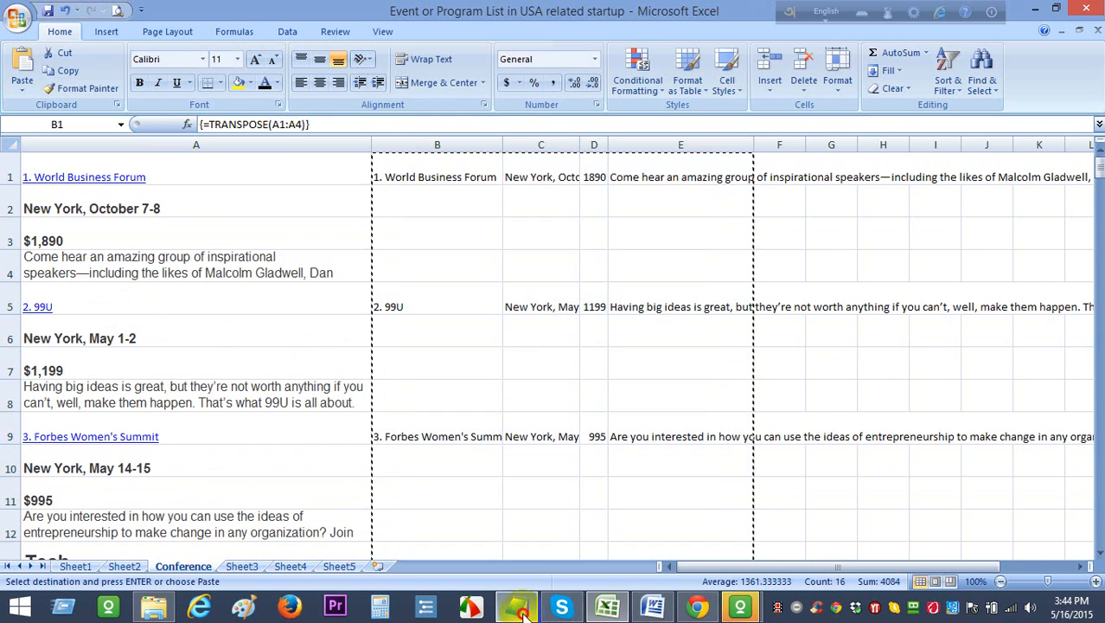
{"action": "left_click", "coordinate": [515, 605]}
{"action": "left_click", "coordinate": [252, 260]}
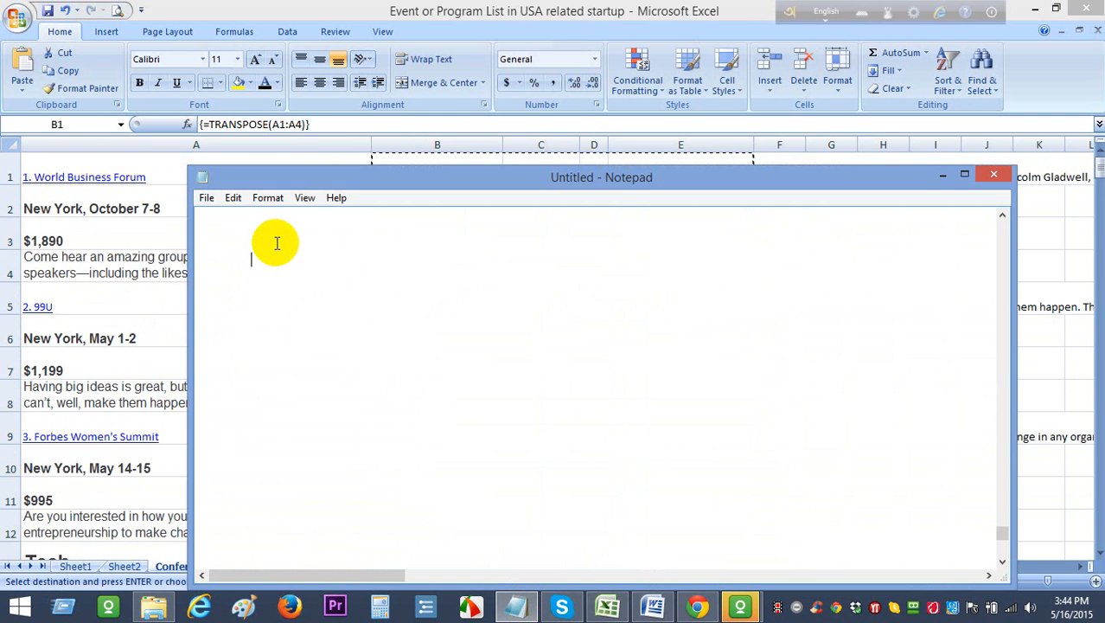
{"action": "key", "text": "ctrl+v"}
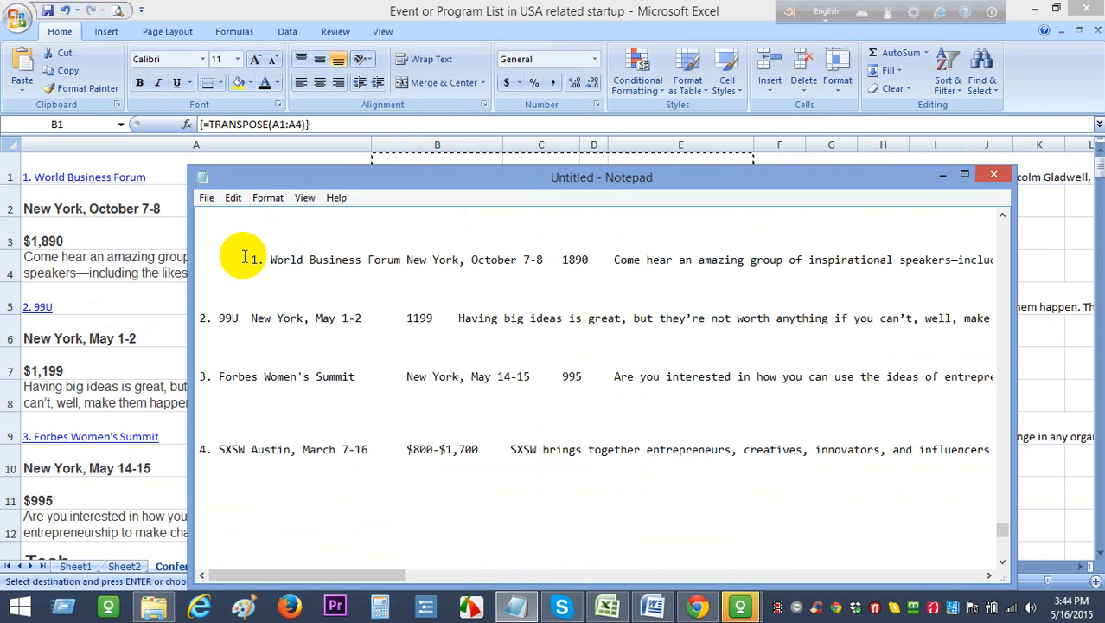
{"action": "key", "text": "BackSpace"}
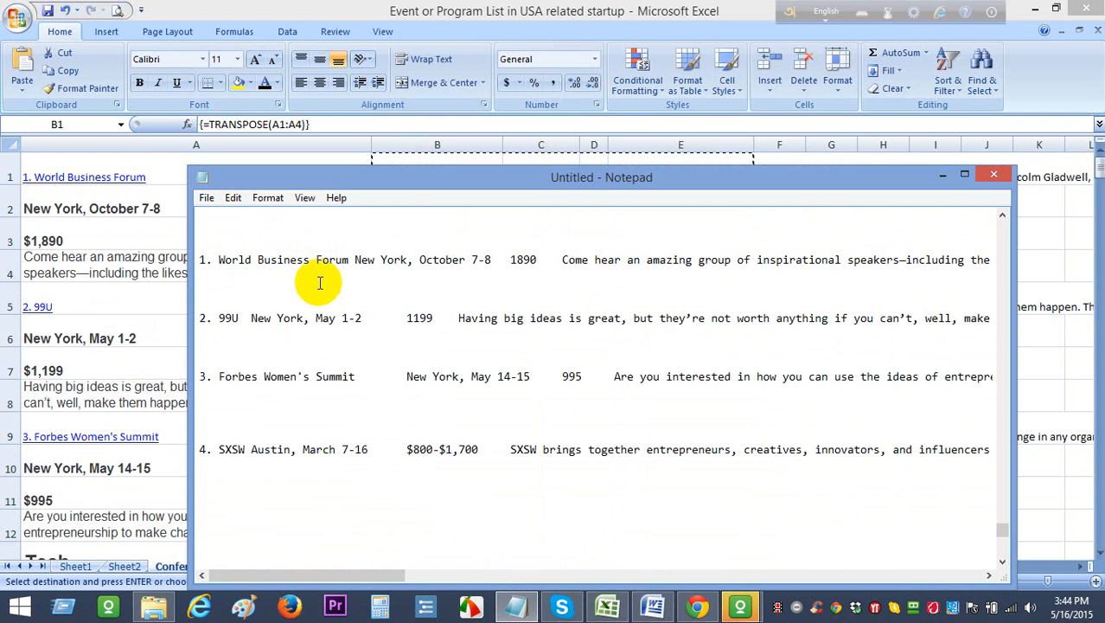
Copy all the Notepad text and paste it into Excel's Sheet5 starting at cell A1.
{"action": "key", "text": "ctrl+a"}
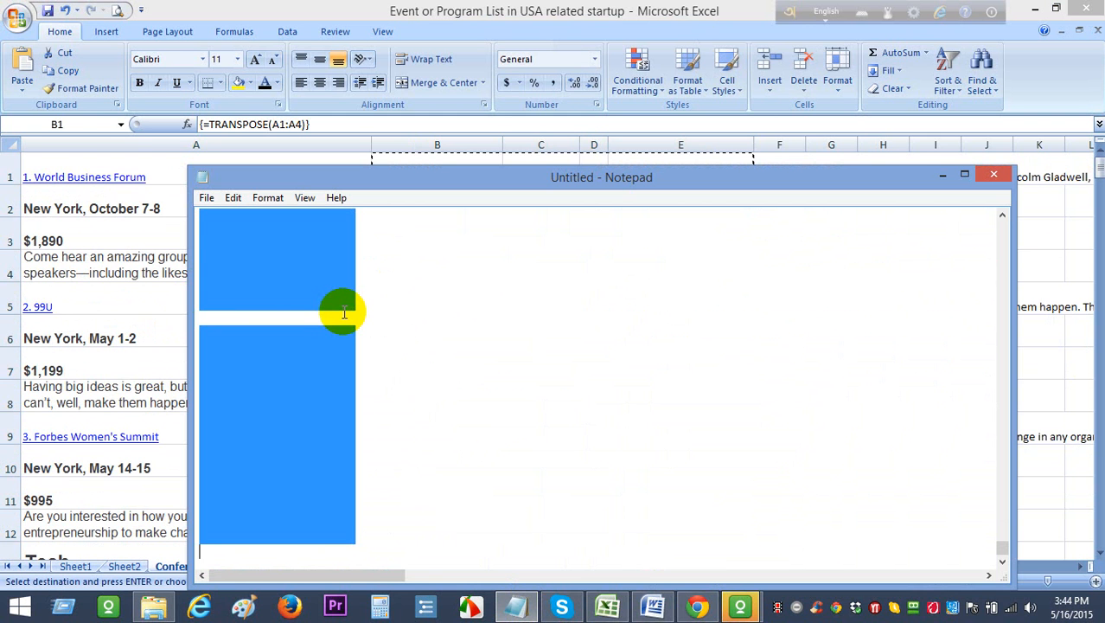
{"action": "left_click", "coordinate": [607, 606]}
{"action": "left_click", "coordinate": [329, 566]}
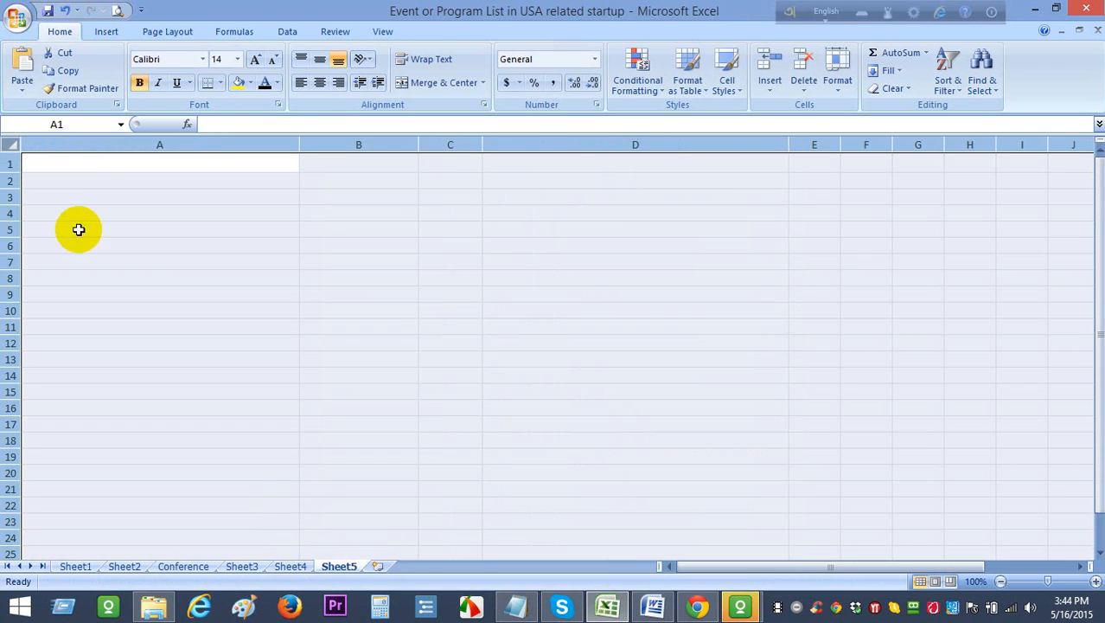
{"action": "right_click", "coordinate": [89, 162]}
{"action": "key", "text": "Escape"}
{"action": "right_click", "coordinate": [94, 163]}
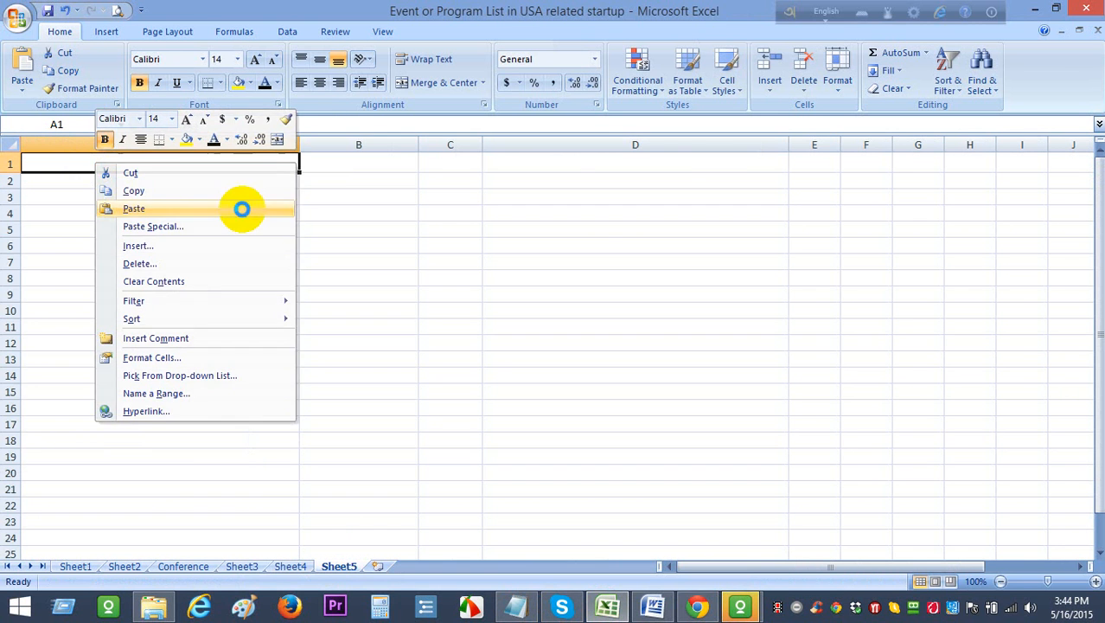
{"action": "left_click", "coordinate": [242, 207]}
{"action": "left_click", "coordinate": [896, 294]}
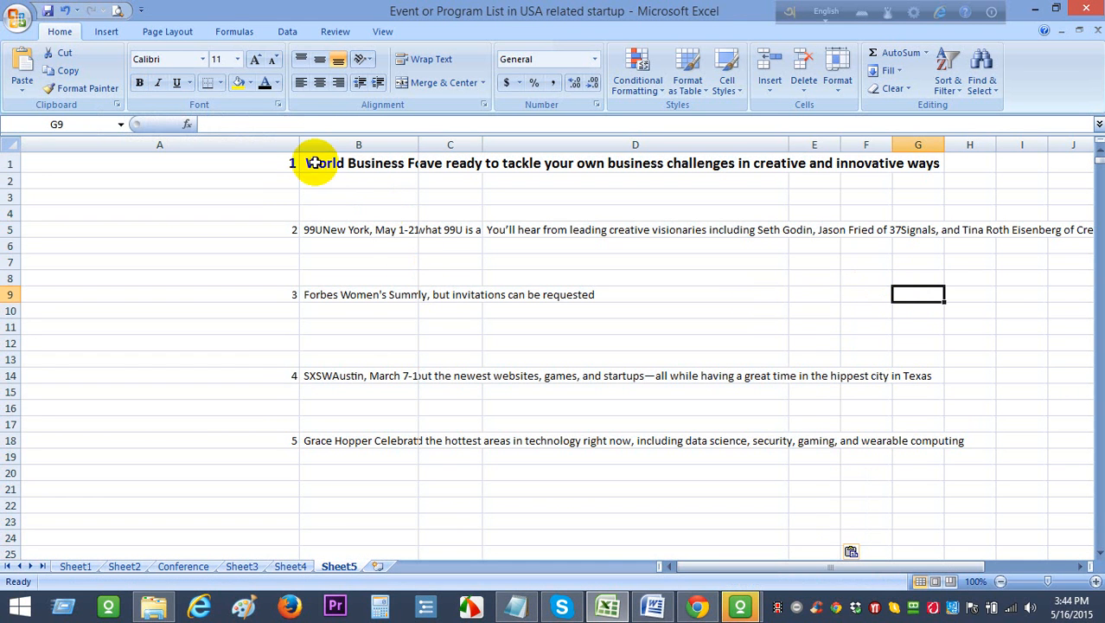
Left-align the contents of columns A to D on Sheet5.
{"action": "left_click_drag", "start_coordinate": [284, 142], "coordinate": [564, 147]}
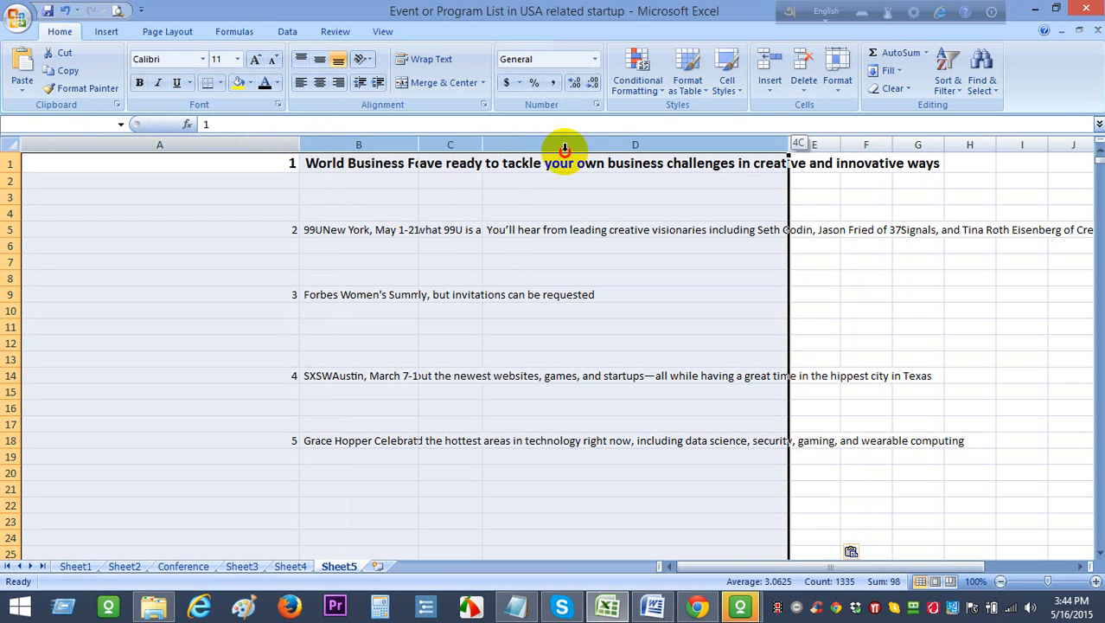
{"action": "left_click", "coordinate": [301, 83]}
{"action": "left_click", "coordinate": [405, 248]}
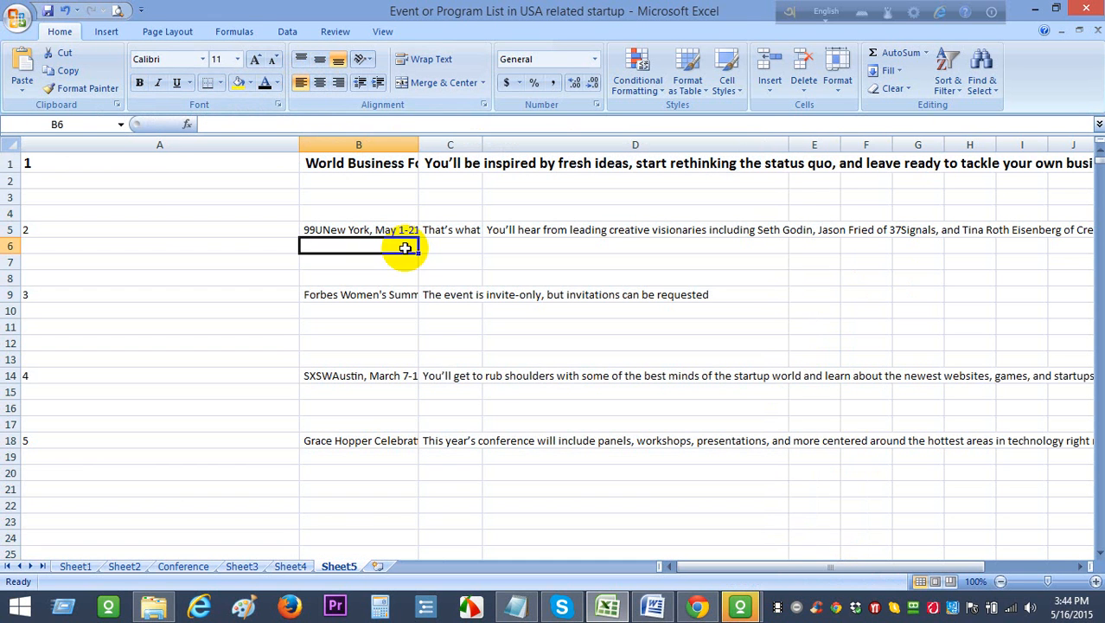
Delete the numbering column A from Sheet5 and widen the resulting columns A and B.
{"action": "left_click", "coordinate": [157, 143]}
{"action": "right_click", "coordinate": [158, 142]}
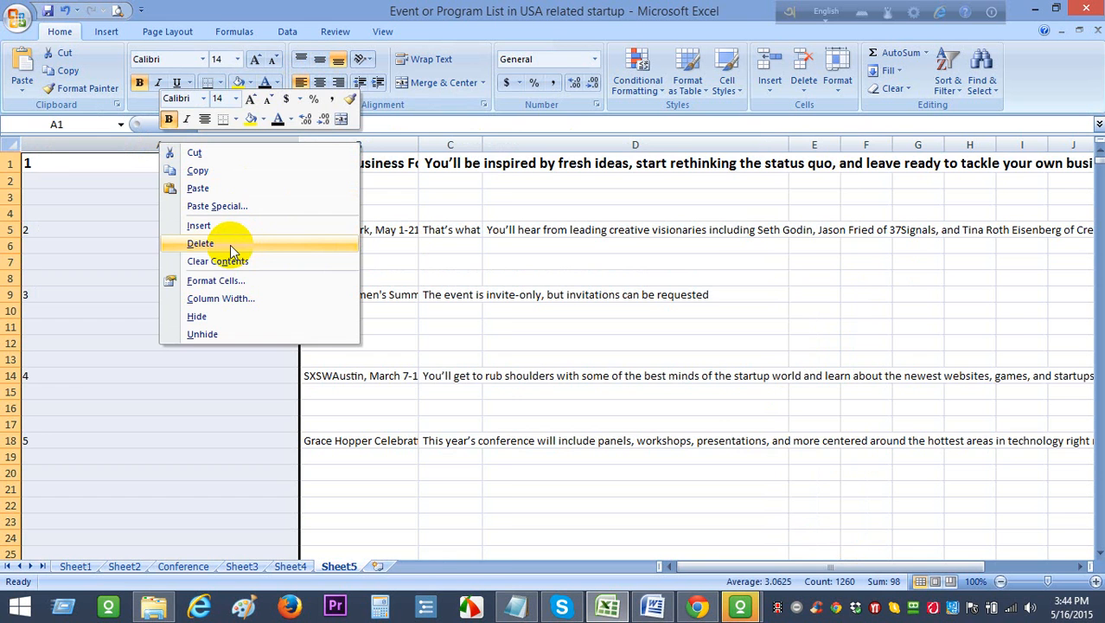
{"action": "left_click", "coordinate": [230, 245]}
{"action": "left_click", "coordinate": [519, 248]}
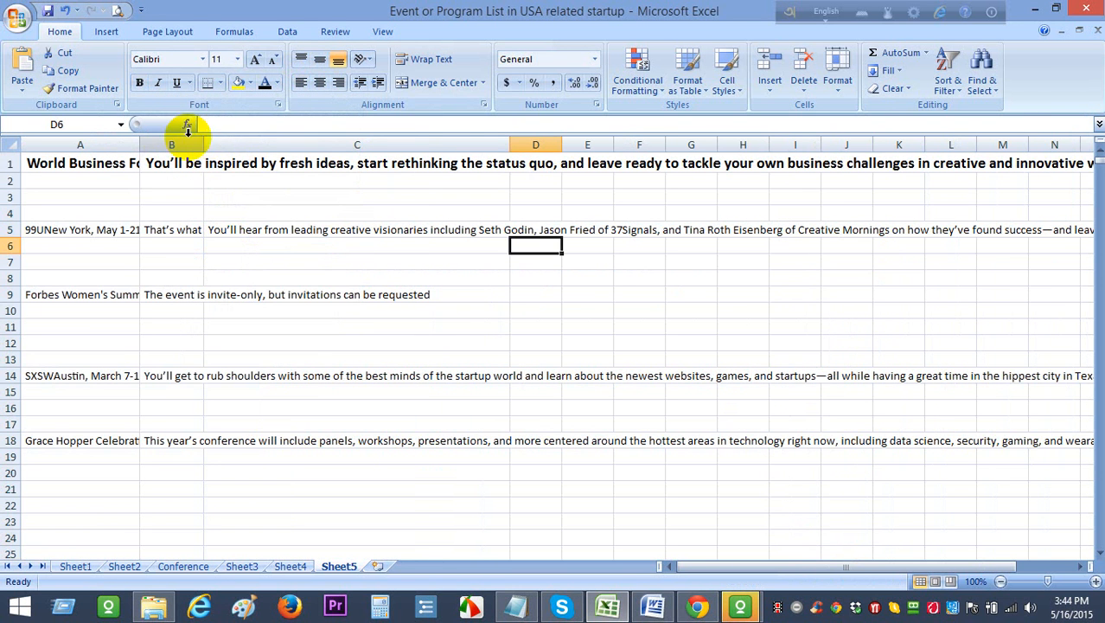
{"action": "left_click_drag", "start_coordinate": [145, 145], "coordinate": [365, 146]}
{"action": "left_click", "coordinate": [390, 227]}
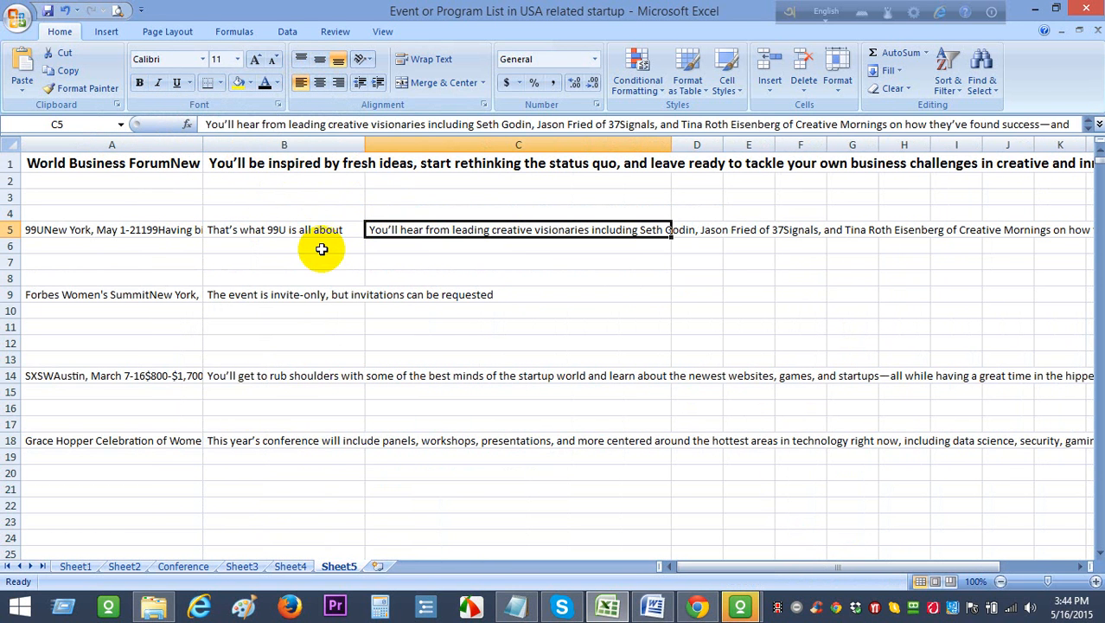